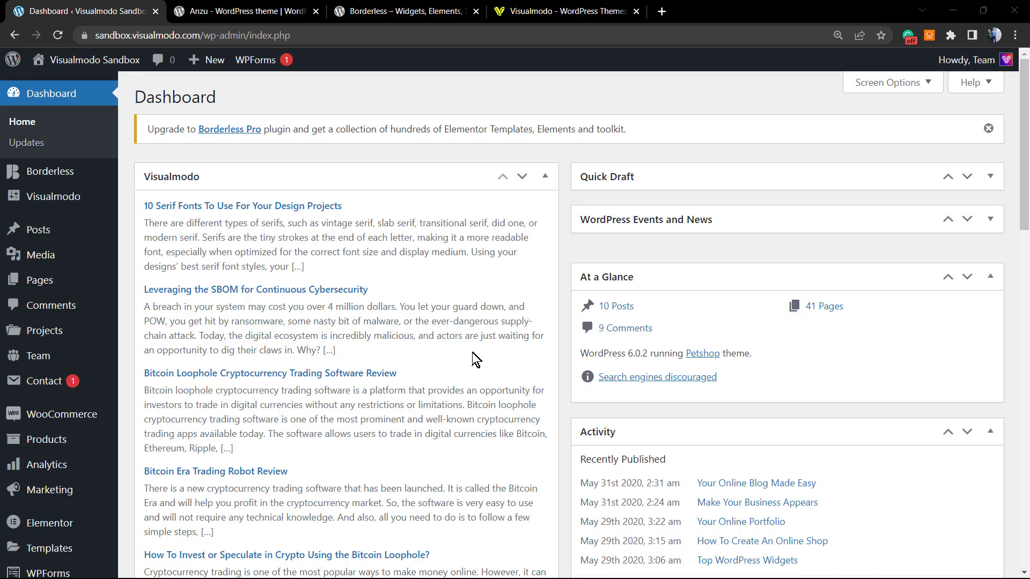
Go to Plugins > Add New in the admin sidebar to reach the Add Plugins page.
{"action": "mouse_move", "coordinate": [75, 217]}
{"action": "mouse_move", "coordinate": [75, 199]}
{"action": "mouse_move", "coordinate": [110, 462]}
{"action": "scroll", "coordinate": [80, 419], "scroll_direction": "down", "scroll_amount": 1}
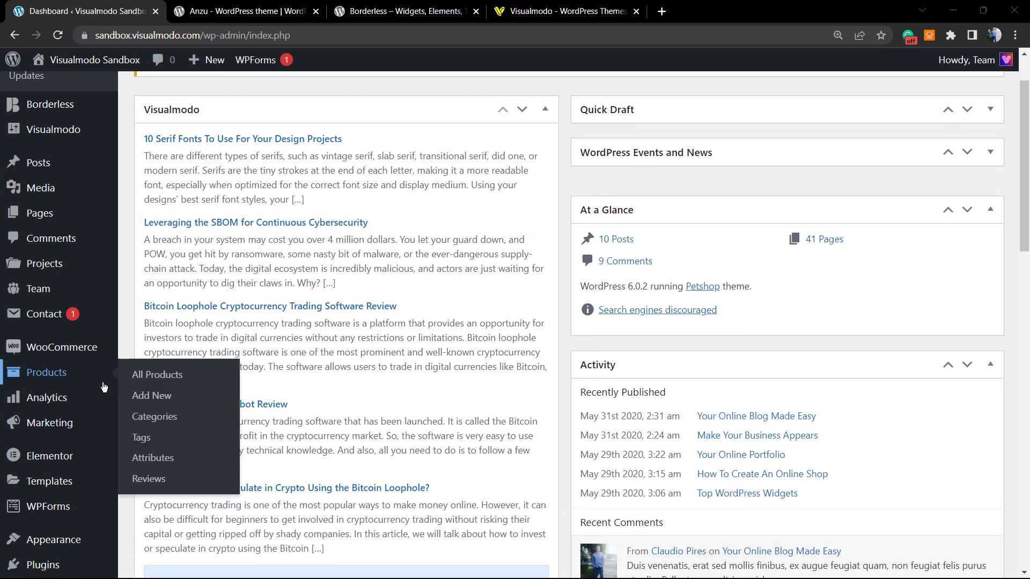
{"action": "scroll", "coordinate": [394, 253], "scroll_direction": "up", "scroll_amount": 1}
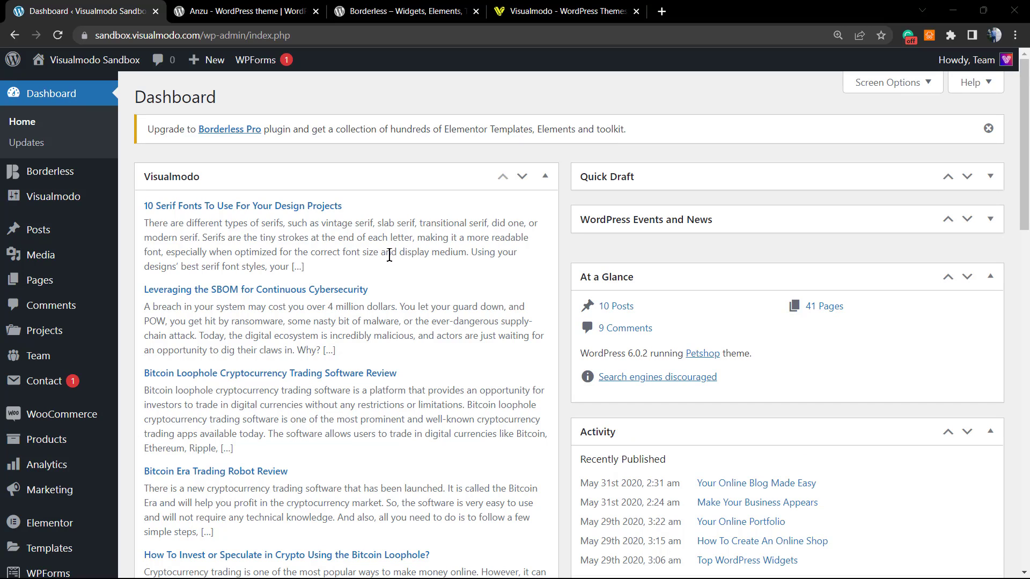
{"action": "mouse_move", "coordinate": [81, 356]}
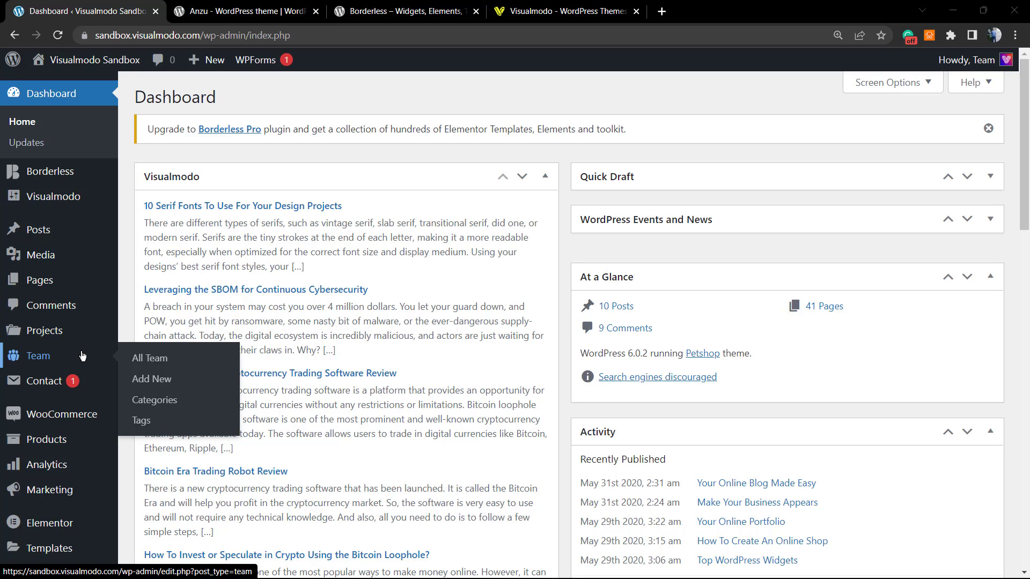
{"action": "scroll", "coordinate": [81, 355], "scroll_direction": "down", "scroll_amount": 2}
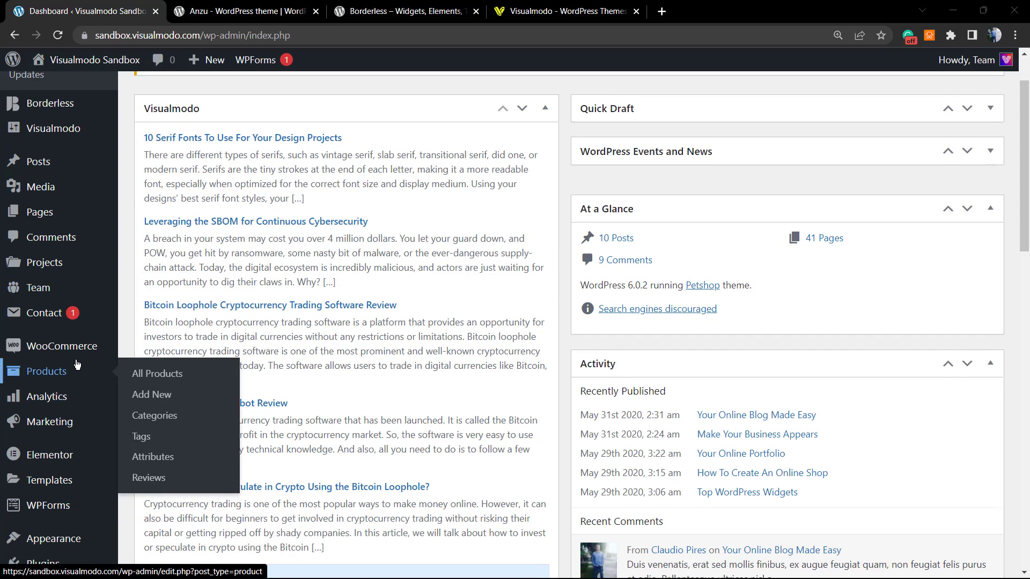
{"action": "scroll", "coordinate": [75, 374], "scroll_direction": "down", "scroll_amount": 2}
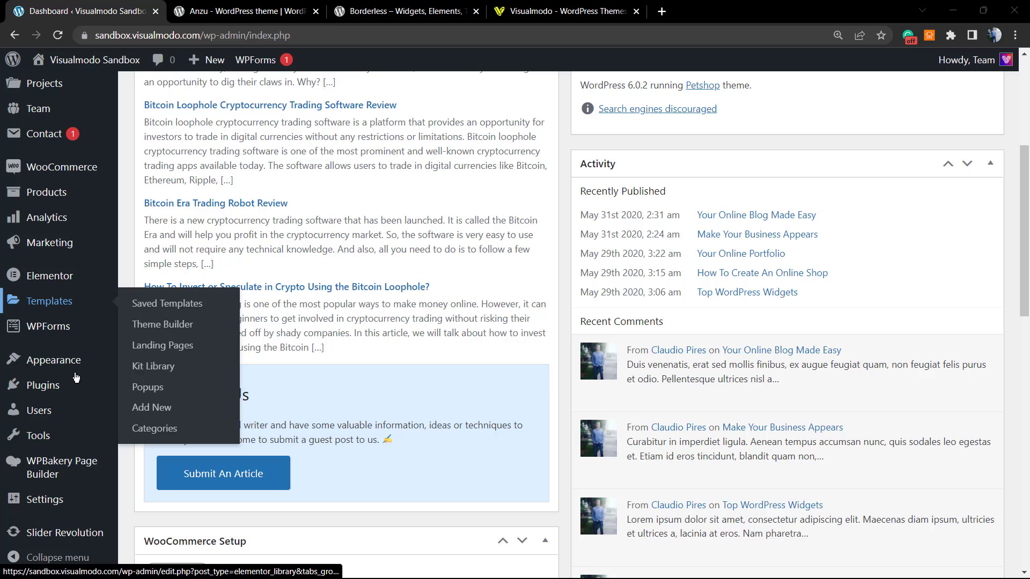
{"action": "mouse_move", "coordinate": [43, 390]}
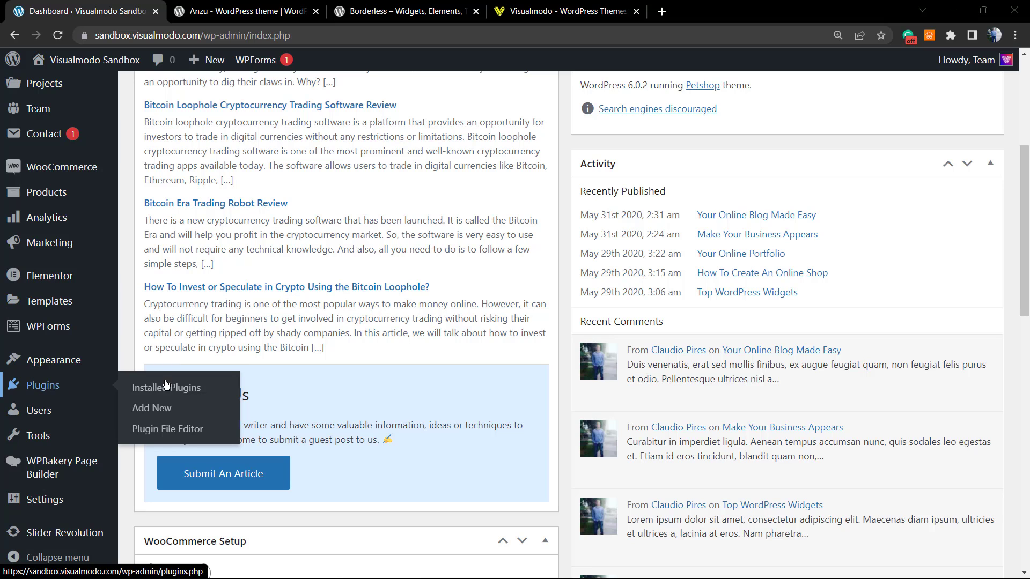
{"action": "left_click", "coordinate": [157, 410]}
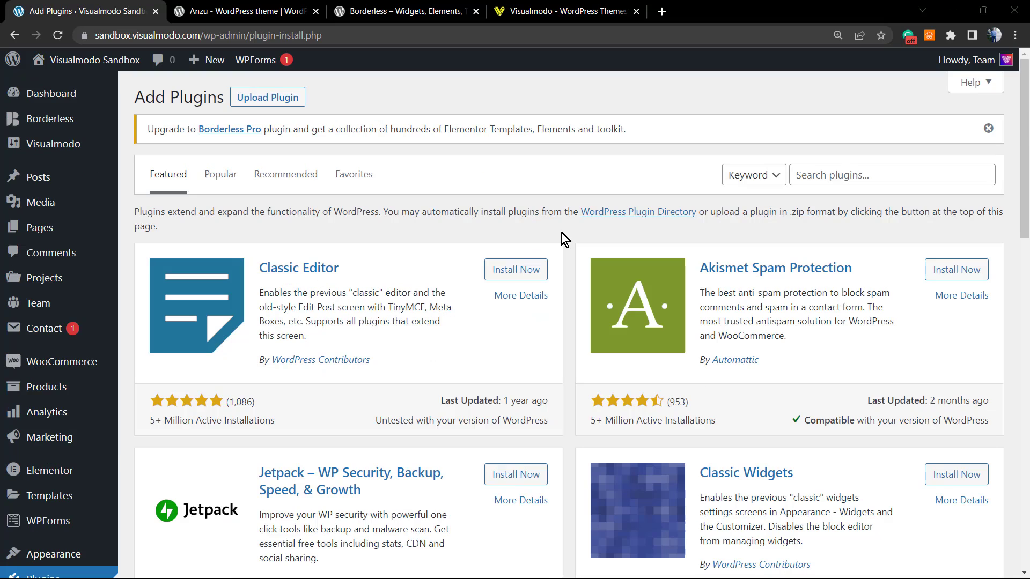
Search the plugin directory for 'WooCommerce Menu Cart' and activate it from its card.
{"action": "left_click", "coordinate": [822, 181]}
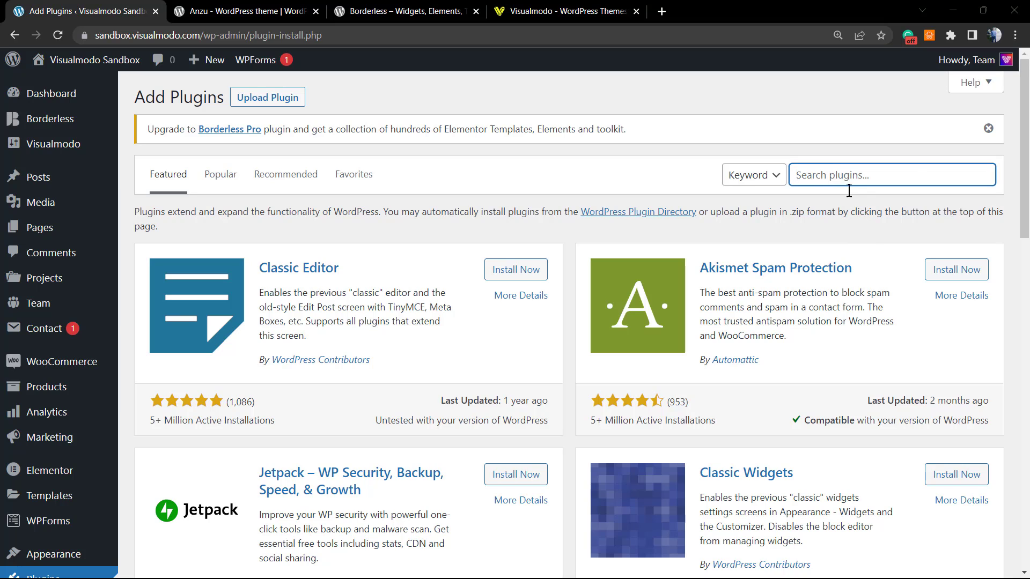
{"action": "type", "text": "WooCommerce Menu Cart"}
{"action": "key", "text": "Return"}
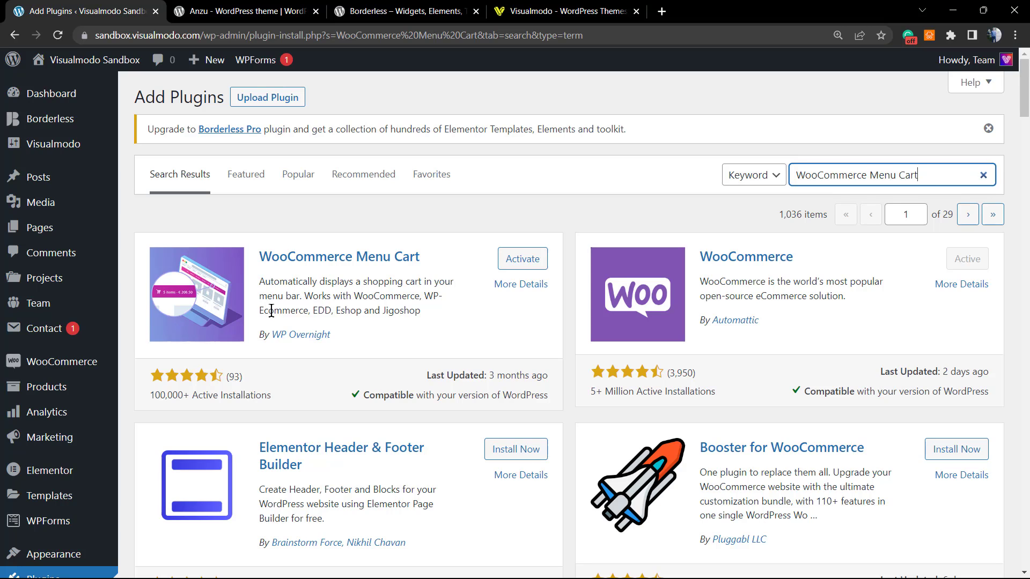
{"action": "left_click", "coordinate": [381, 310]}
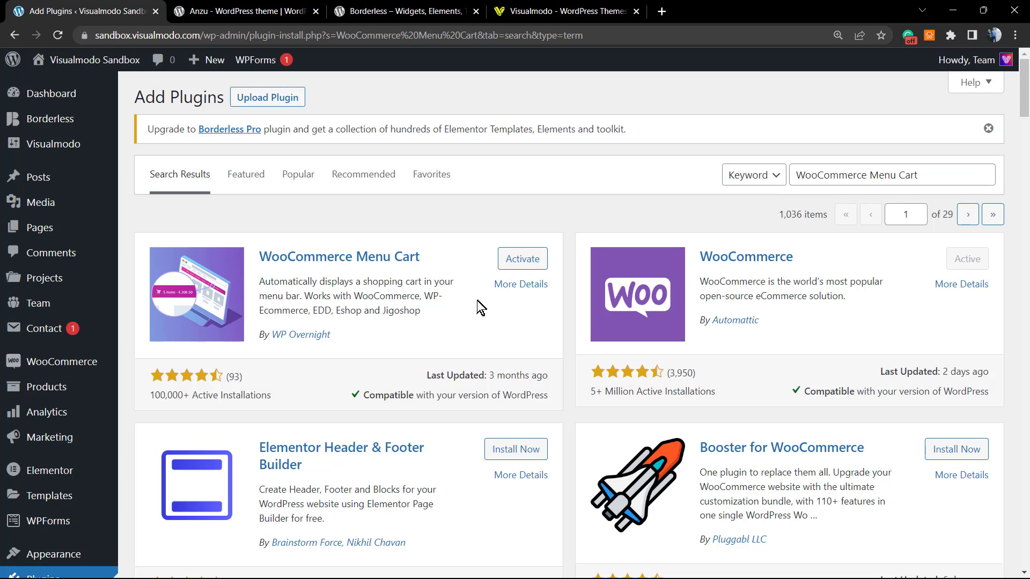
{"action": "left_click", "coordinate": [521, 256]}
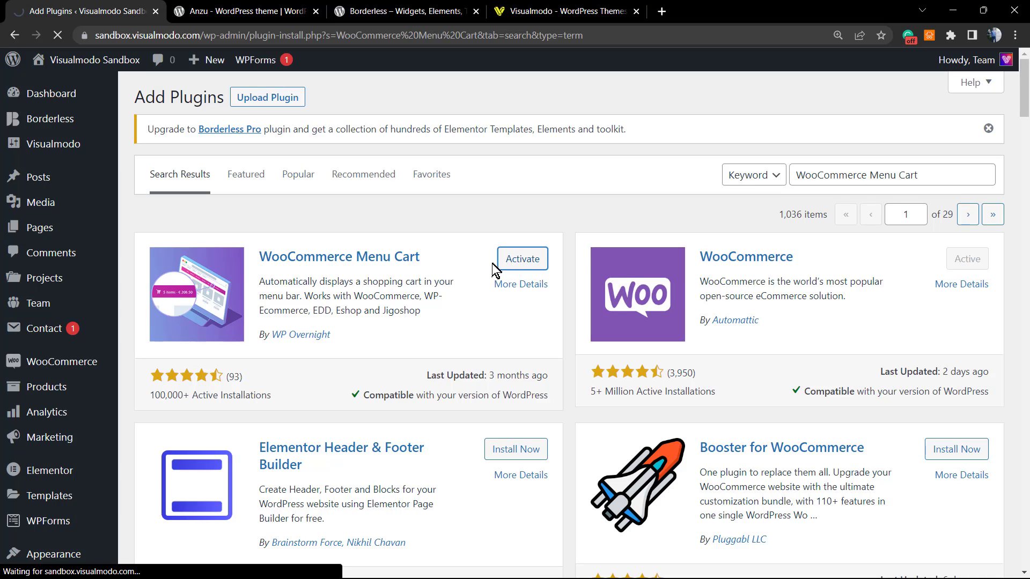
Confirm the WooCommerce Menu Cart activation and open its Settings link in the Plugins list.
{"action": "left_click", "coordinate": [516, 262]}
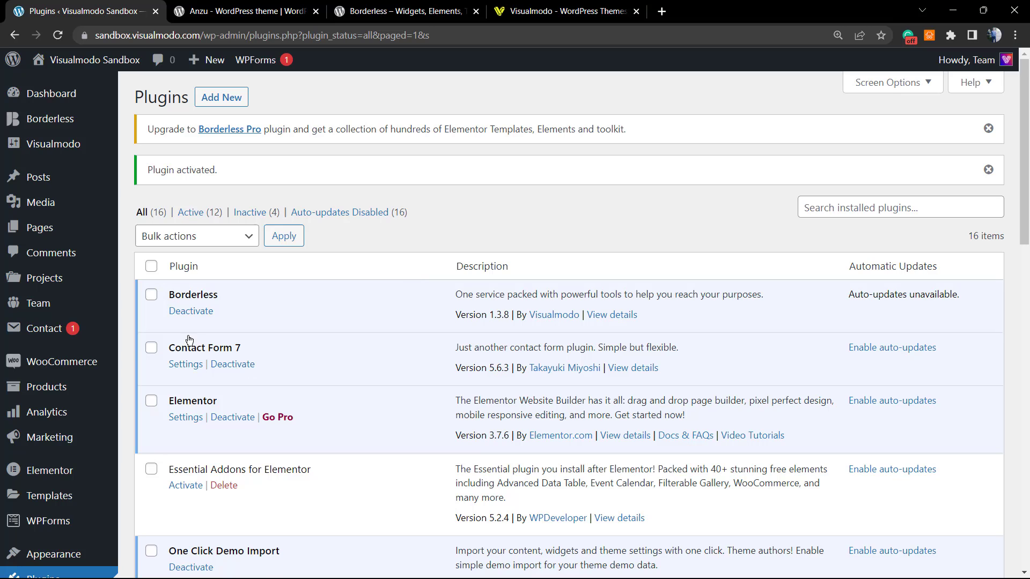
{"action": "mouse_move", "coordinate": [55, 370]}
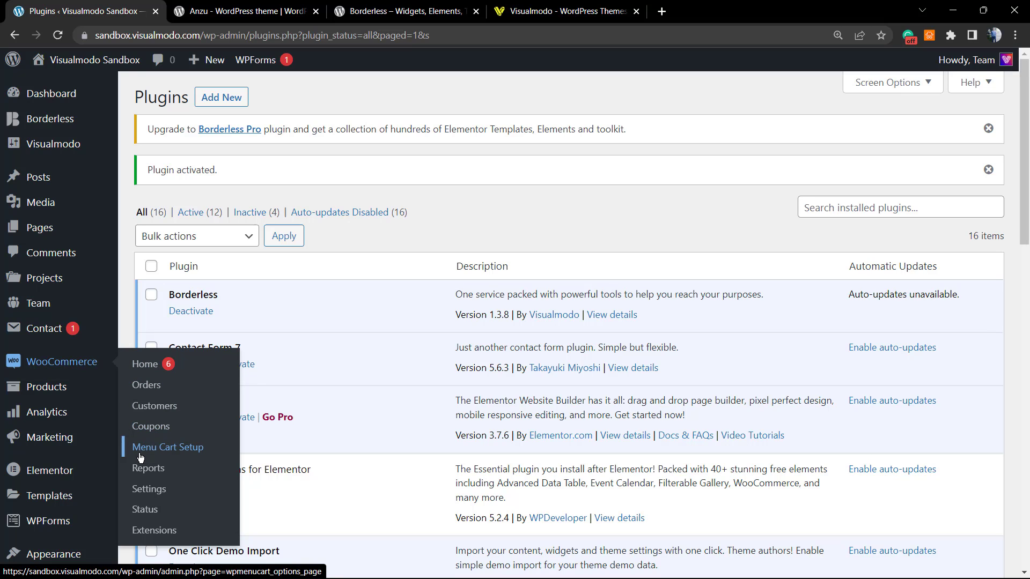
{"action": "scroll", "coordinate": [333, 340], "scroll_direction": "down", "scroll_amount": 5}
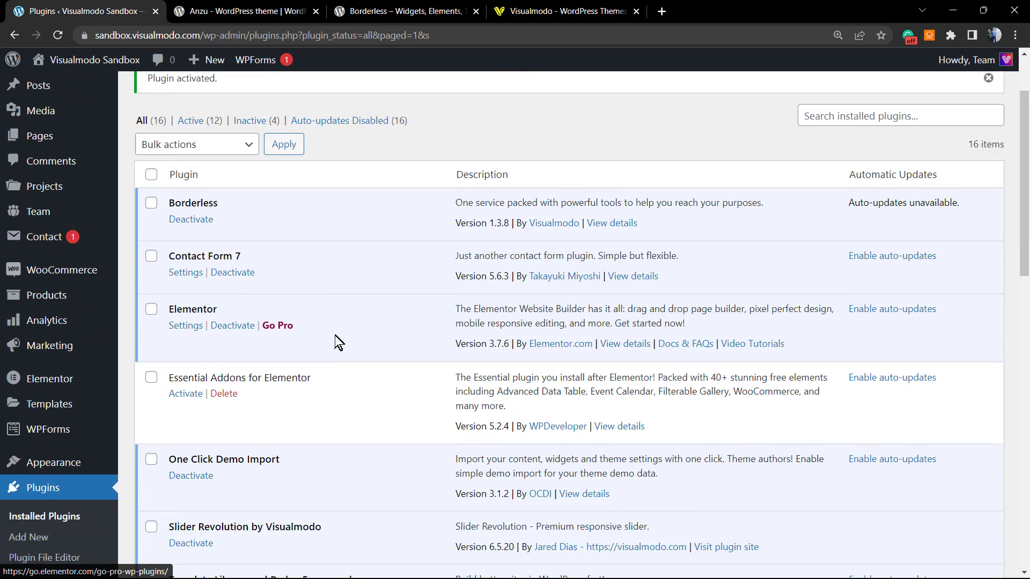
{"action": "scroll", "coordinate": [312, 327], "scroll_direction": "down", "scroll_amount": 3}
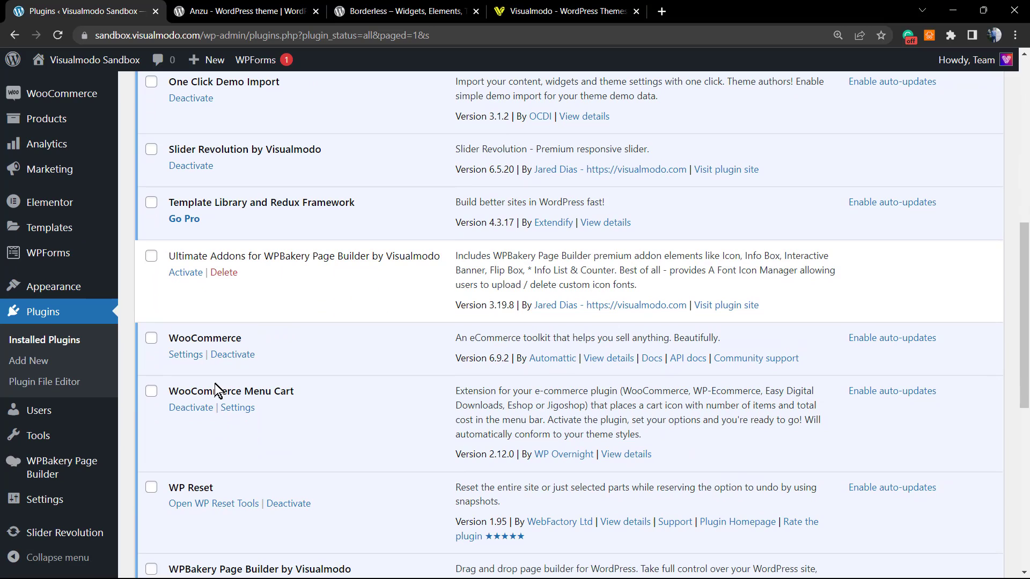
{"action": "left_click", "coordinate": [241, 413]}
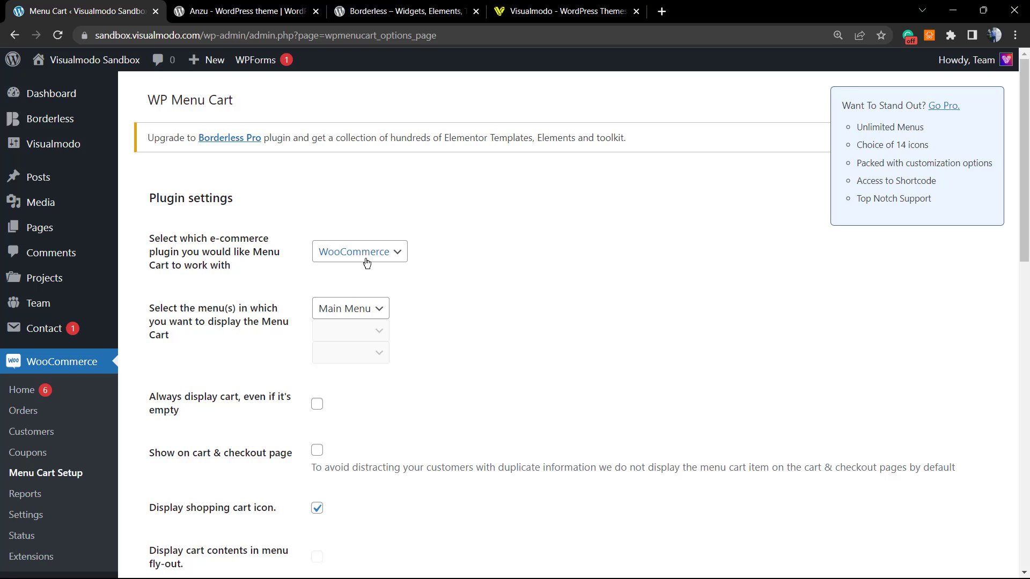
Set the e-commerce plugin to WooCommerce and the cart's display menu to Main Menu.
{"action": "left_click", "coordinate": [366, 262]}
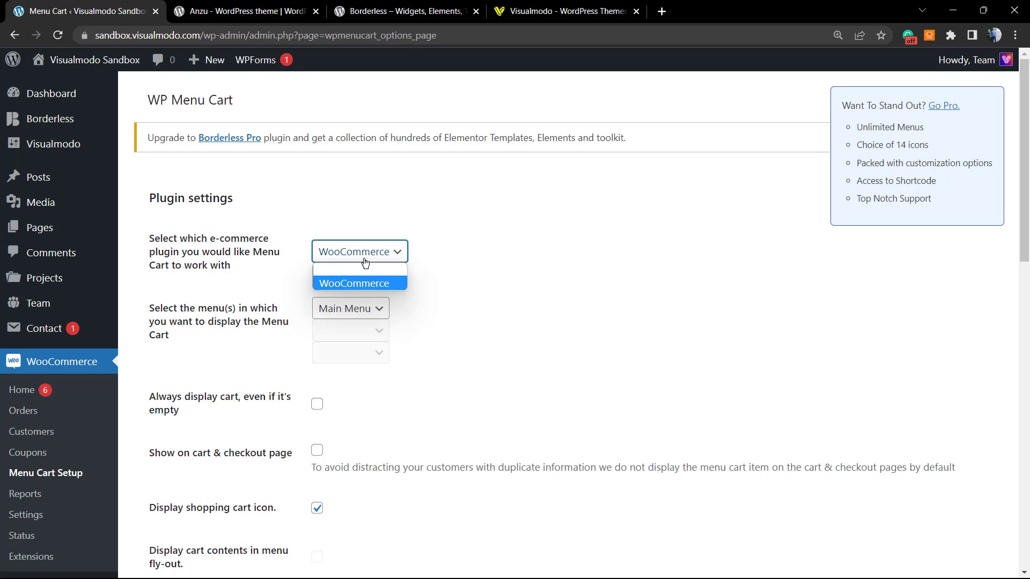
{"action": "left_click", "coordinate": [342, 282]}
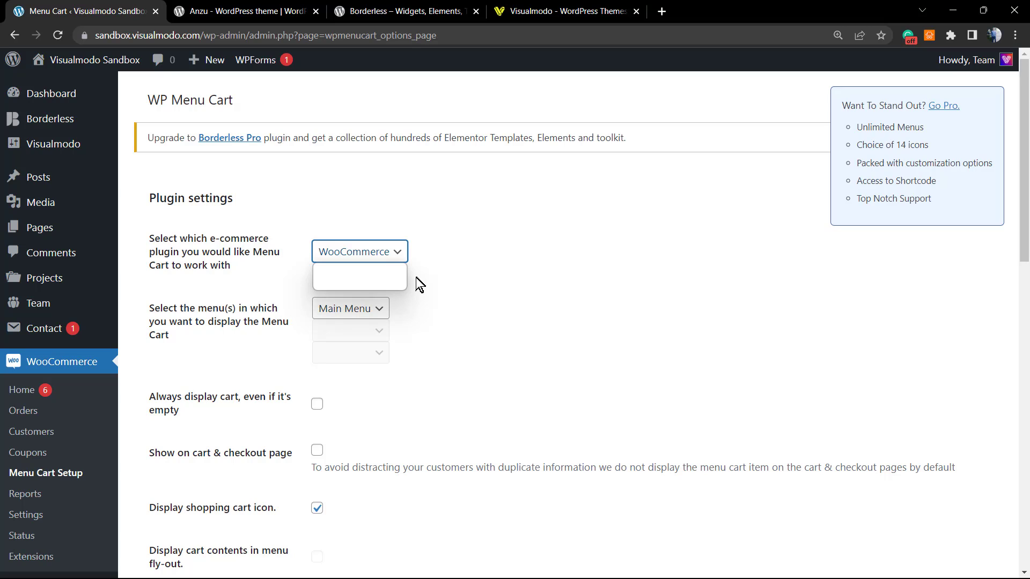
{"action": "left_click", "coordinate": [417, 278]}
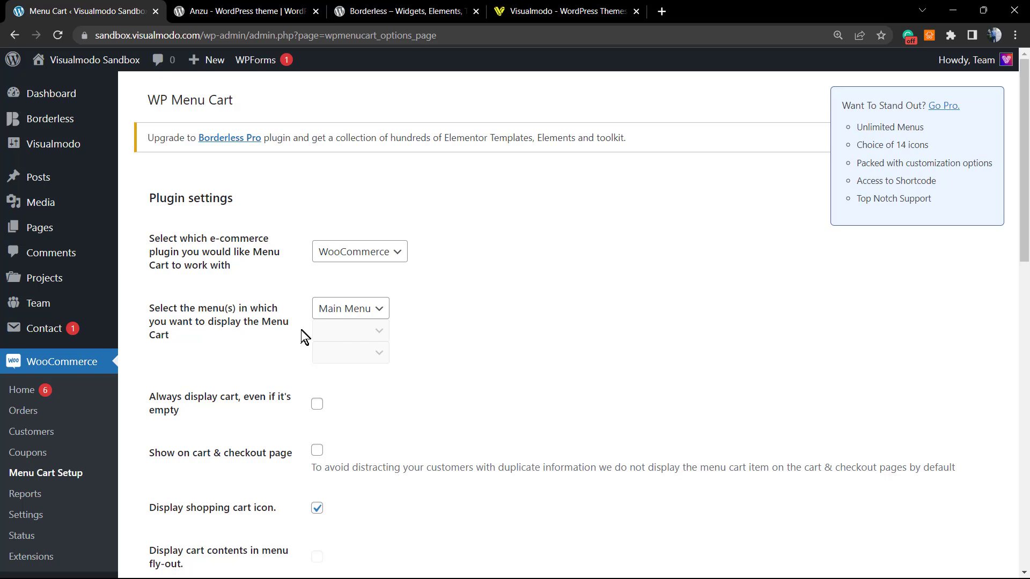
{"action": "left_click", "coordinate": [329, 318]}
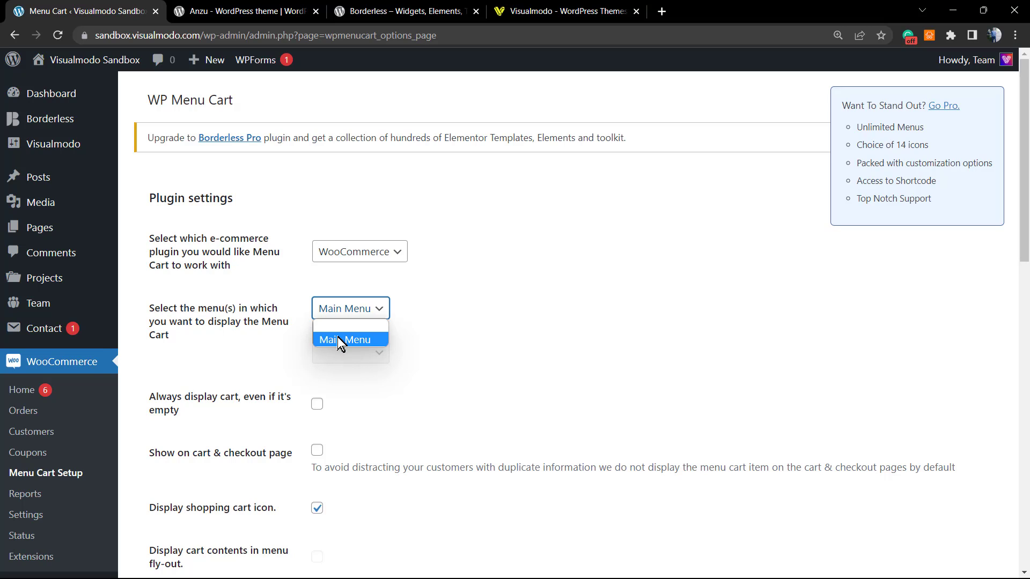
{"action": "left_click", "coordinate": [338, 338]}
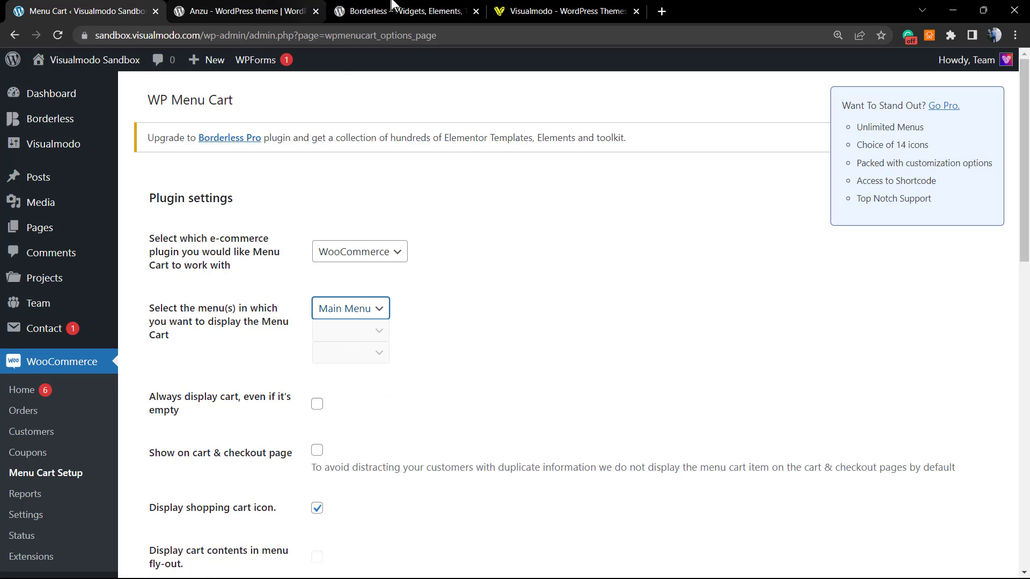
{"action": "left_click", "coordinate": [548, 5]}
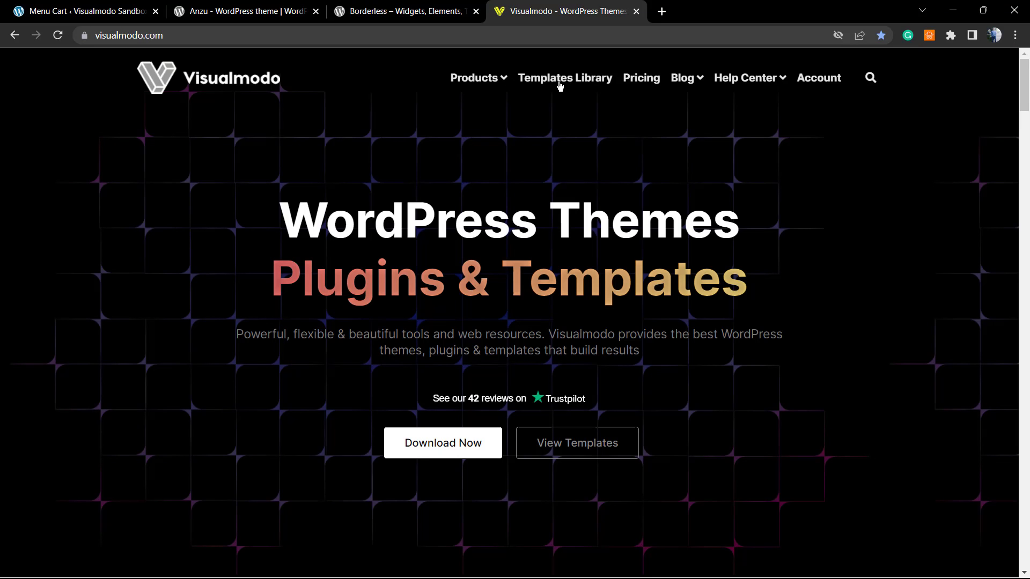
{"action": "left_click", "coordinate": [224, 8]}
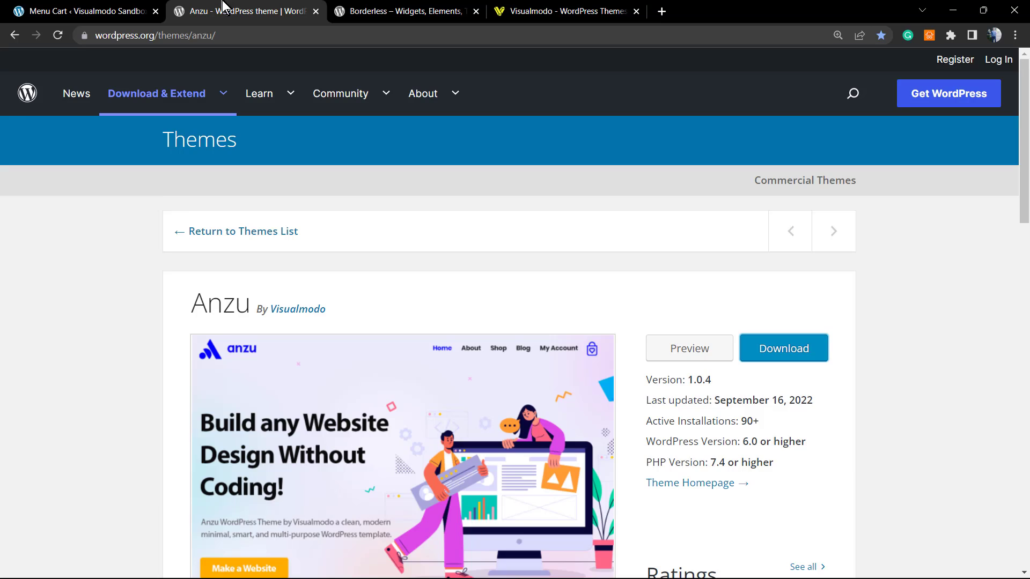
{"action": "left_click", "coordinate": [123, 7]}
{"action": "scroll", "coordinate": [293, 403], "scroll_direction": "down", "scroll_amount": 1}
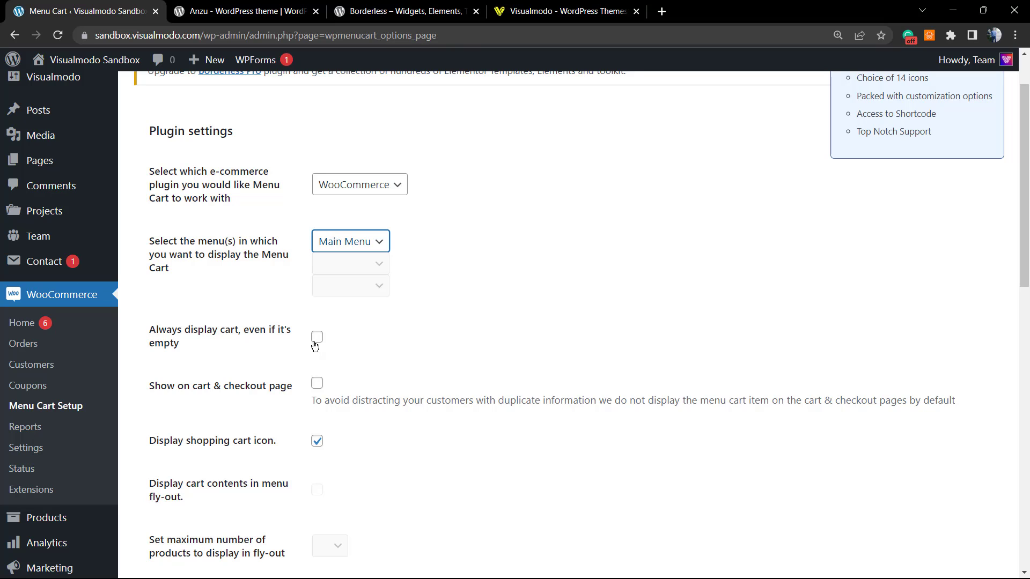
Turn on 'Always display cart, even if it's empty' and review the checkout page note.
{"action": "left_click", "coordinate": [315, 343]}
{"action": "scroll", "coordinate": [220, 358], "scroll_direction": "down", "scroll_amount": 1}
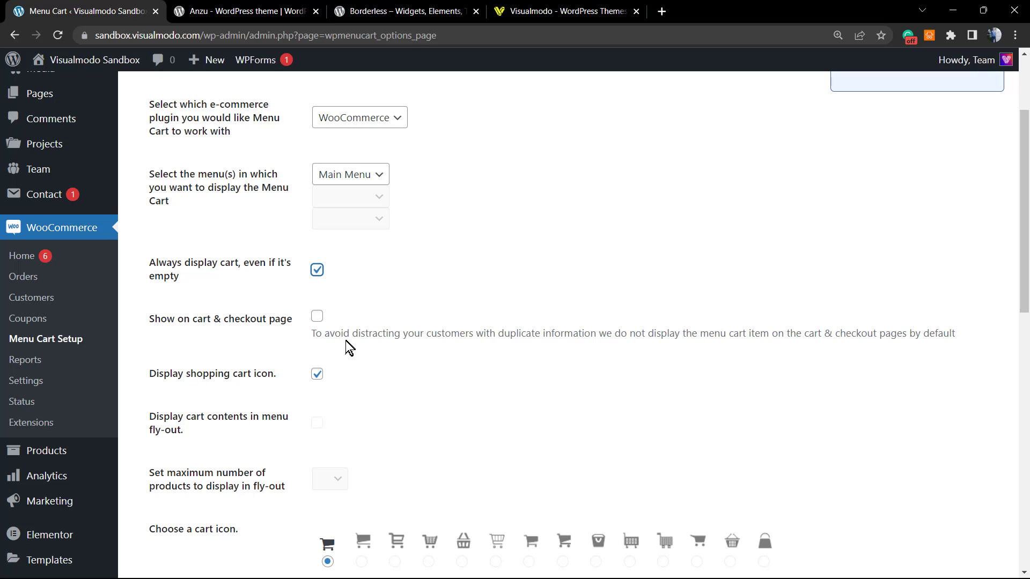
{"action": "triple_click", "coordinate": [373, 330]}
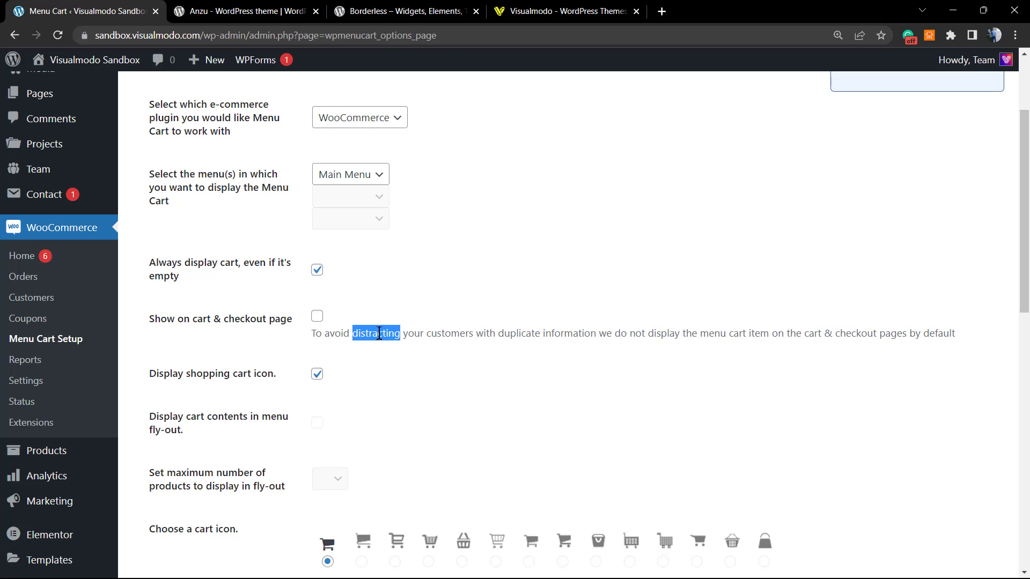
{"action": "scroll", "coordinate": [244, 327], "scroll_direction": "down", "scroll_amount": 3}
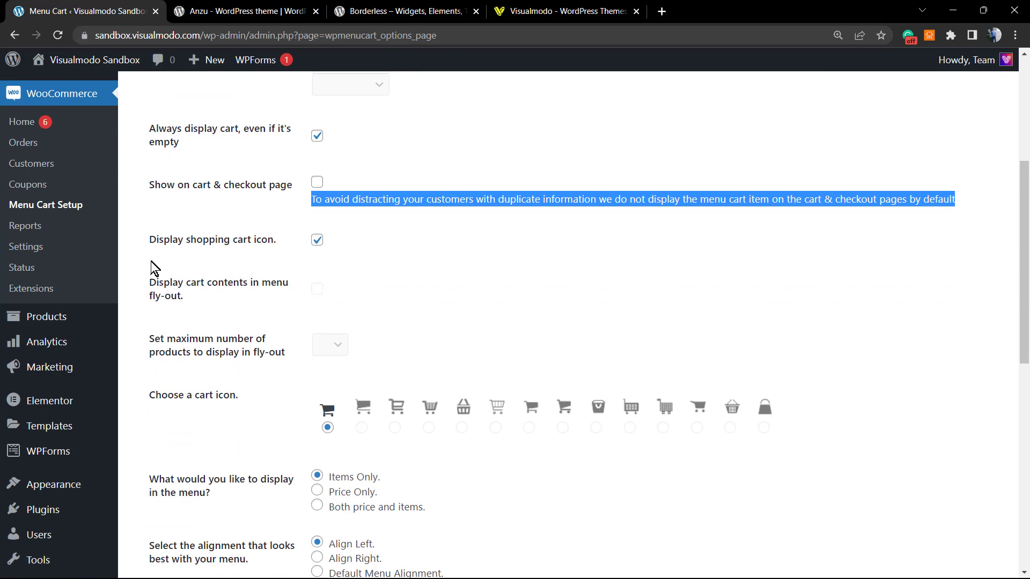
{"action": "triple_click", "coordinate": [193, 240]}
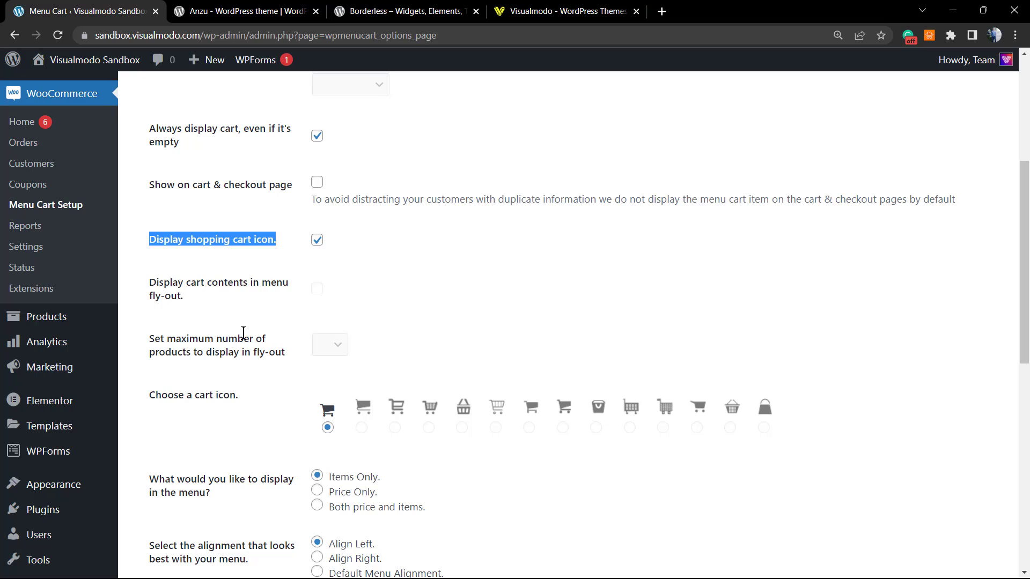
{"action": "triple_click", "coordinate": [197, 353]}
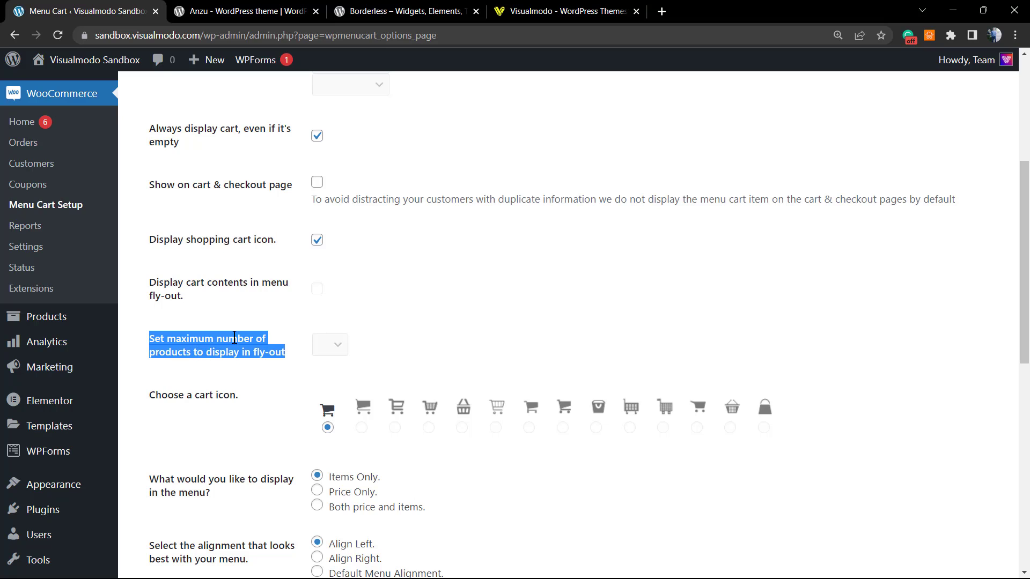
{"action": "left_click", "coordinate": [330, 351]}
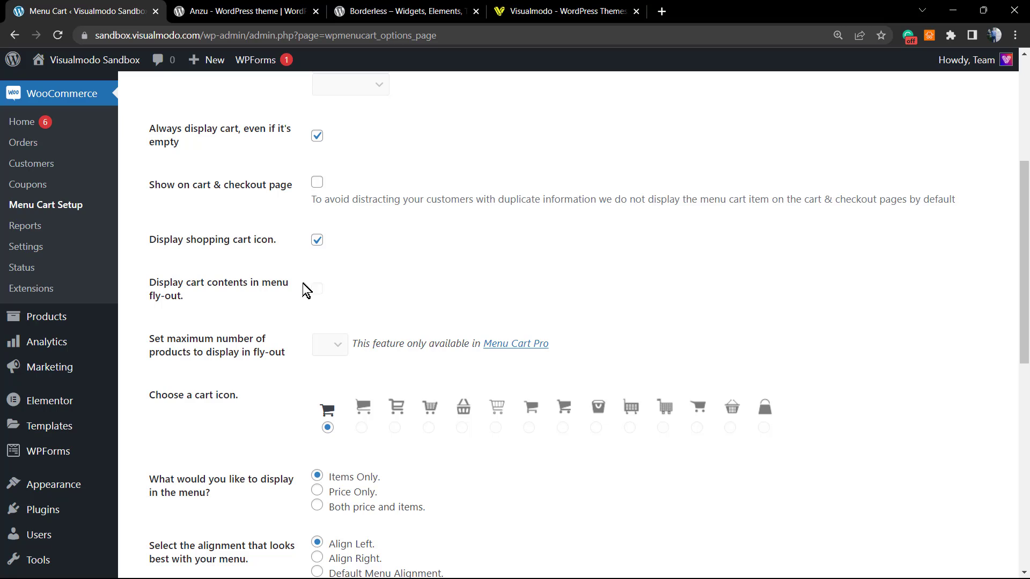
{"action": "left_click", "coordinate": [317, 288]}
{"action": "scroll", "coordinate": [295, 325], "scroll_direction": "down", "scroll_amount": 1}
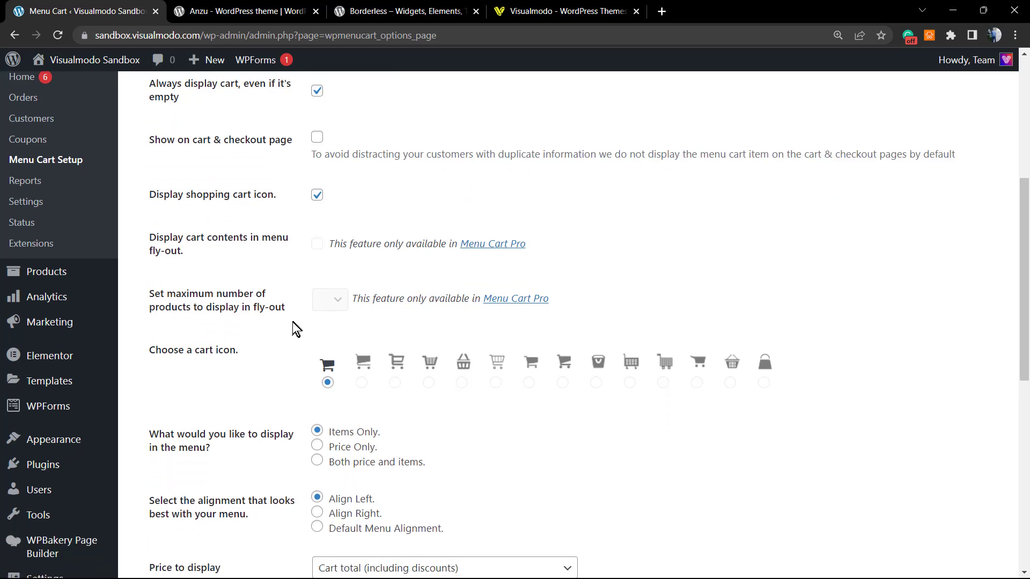
{"action": "triple_click", "coordinate": [161, 330]}
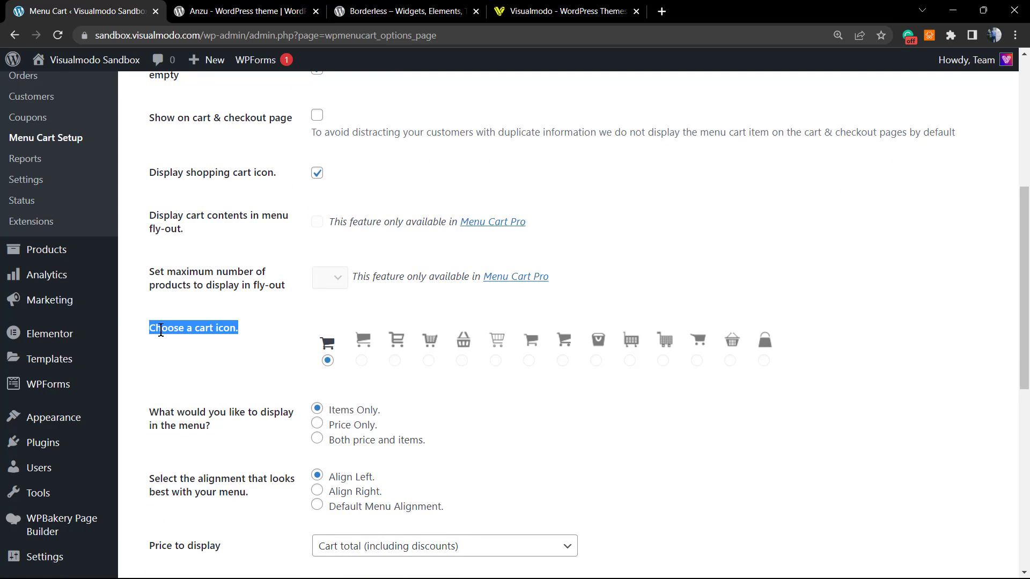
{"action": "left_click", "coordinate": [358, 359]}
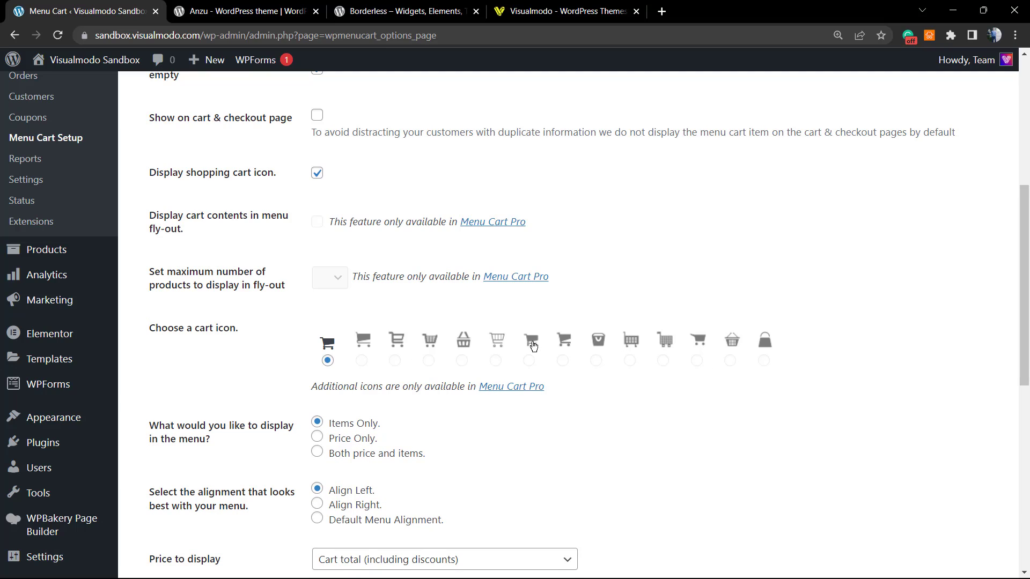
{"action": "scroll", "coordinate": [294, 356], "scroll_direction": "down", "scroll_amount": 1}
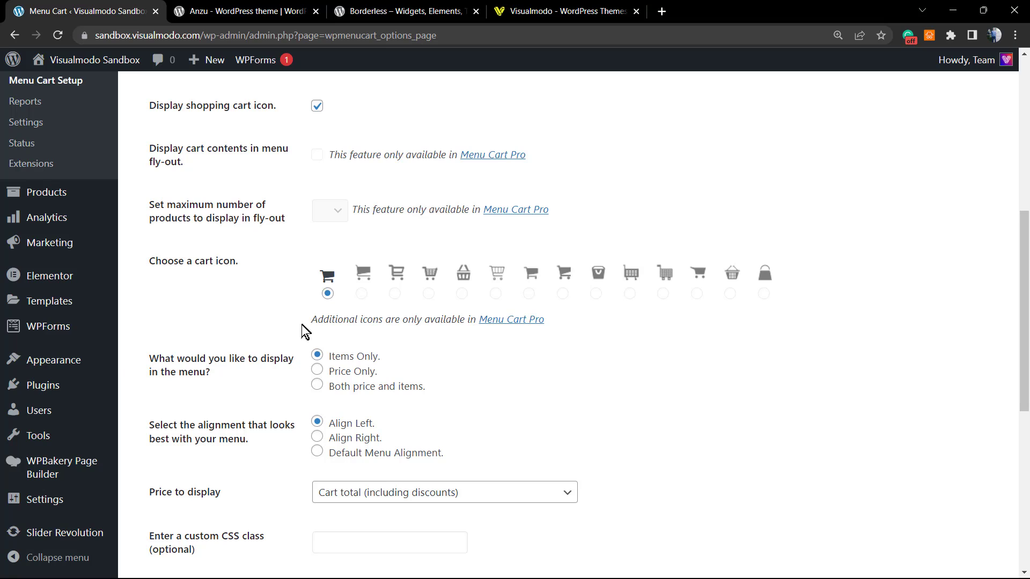
{"action": "scroll", "coordinate": [217, 386], "scroll_direction": "down", "scroll_amount": 1}
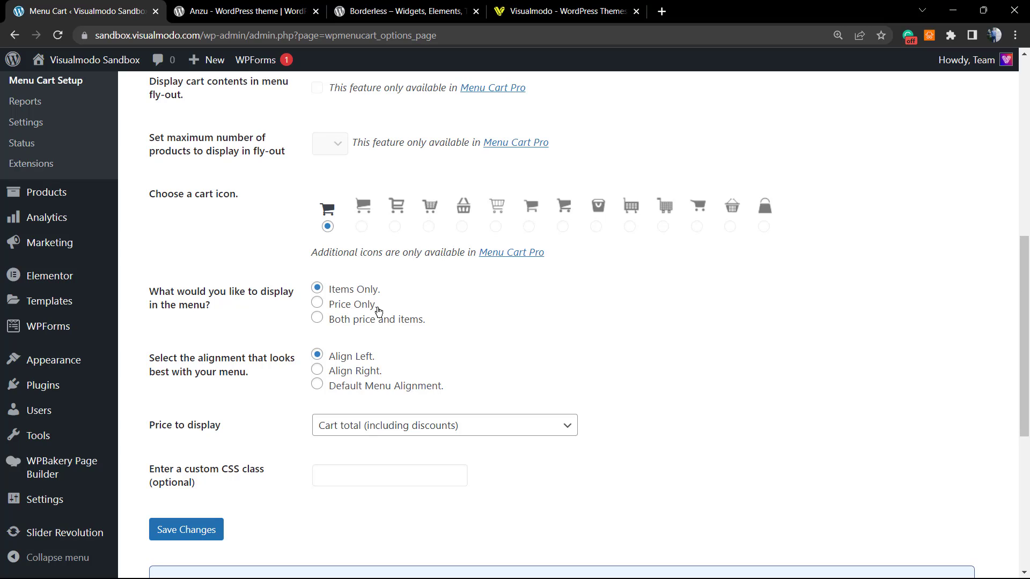
Display 'Both price and items' in the menu cart with Default Menu Alignment.
{"action": "left_click", "coordinate": [348, 325]}
{"action": "left_click", "coordinate": [359, 391]}
{"action": "scroll", "coordinate": [452, 424], "scroll_direction": "down", "scroll_amount": 1}
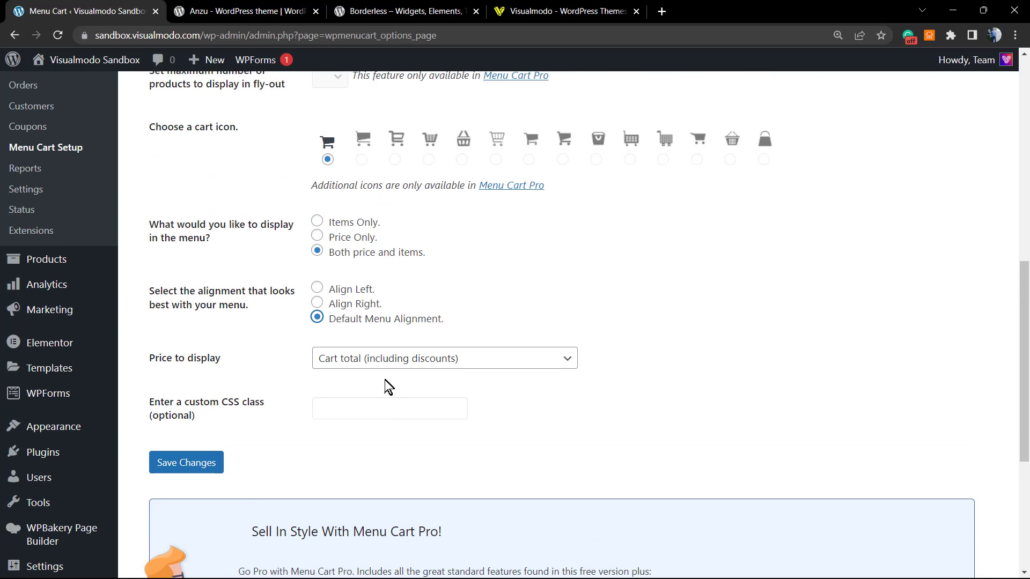
Keep Cart total (including discounts) as the displayed price and save the Menu Cart settings.
{"action": "left_click", "coordinate": [451, 366]}
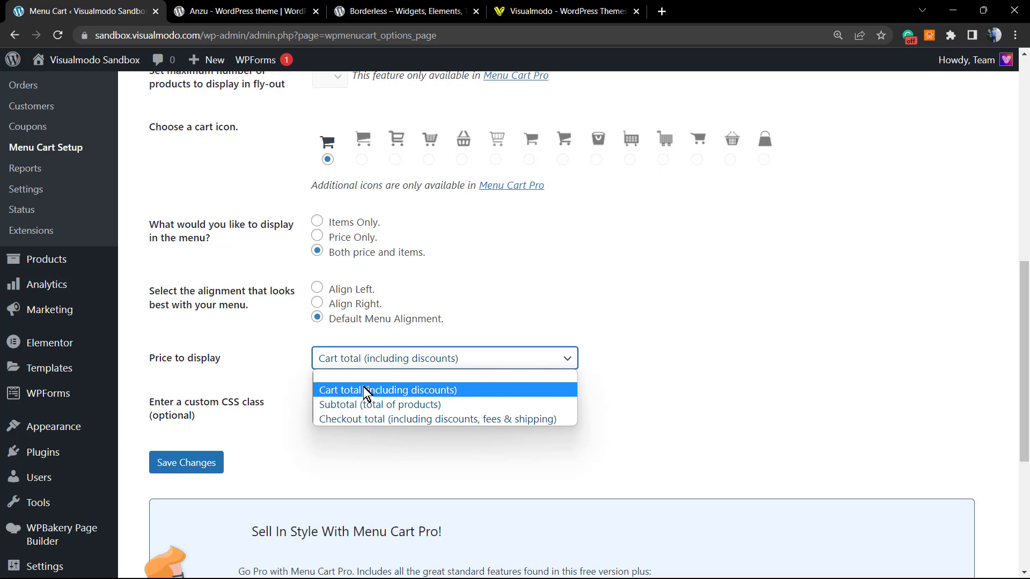
{"action": "left_click", "coordinate": [273, 362]}
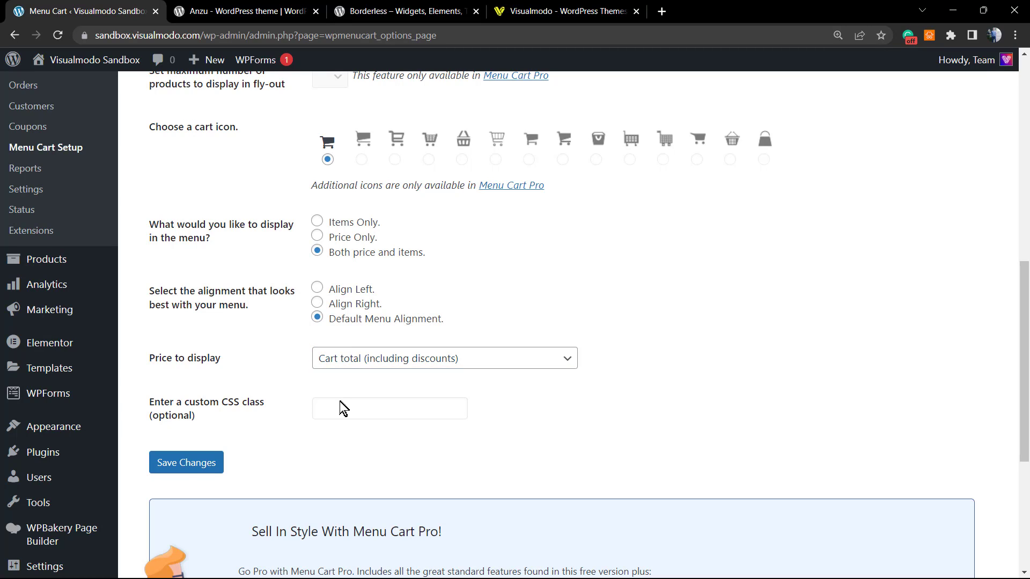
{"action": "left_click", "coordinate": [357, 417]}
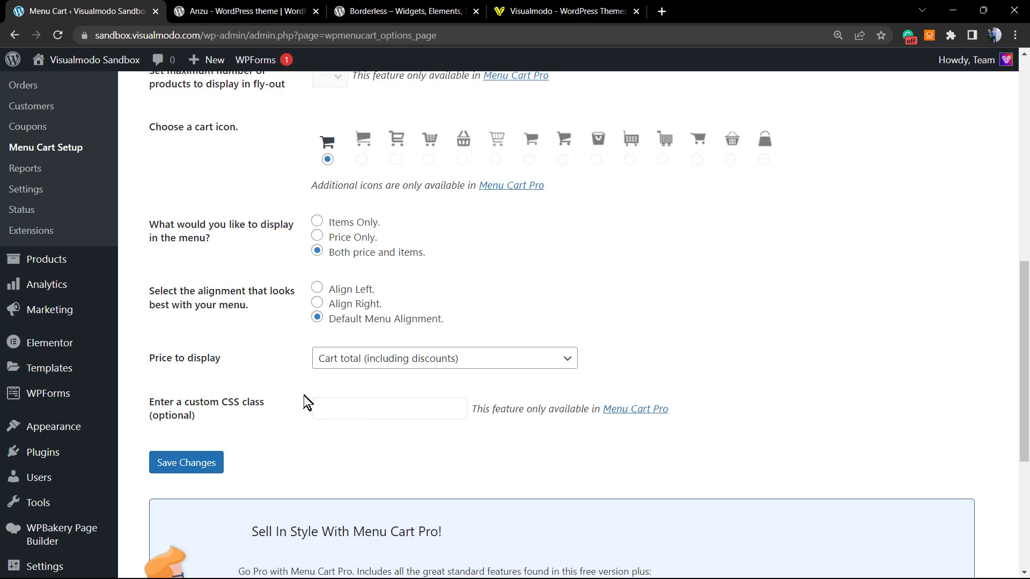
{"action": "scroll", "coordinate": [301, 402], "scroll_direction": "down", "scroll_amount": 2}
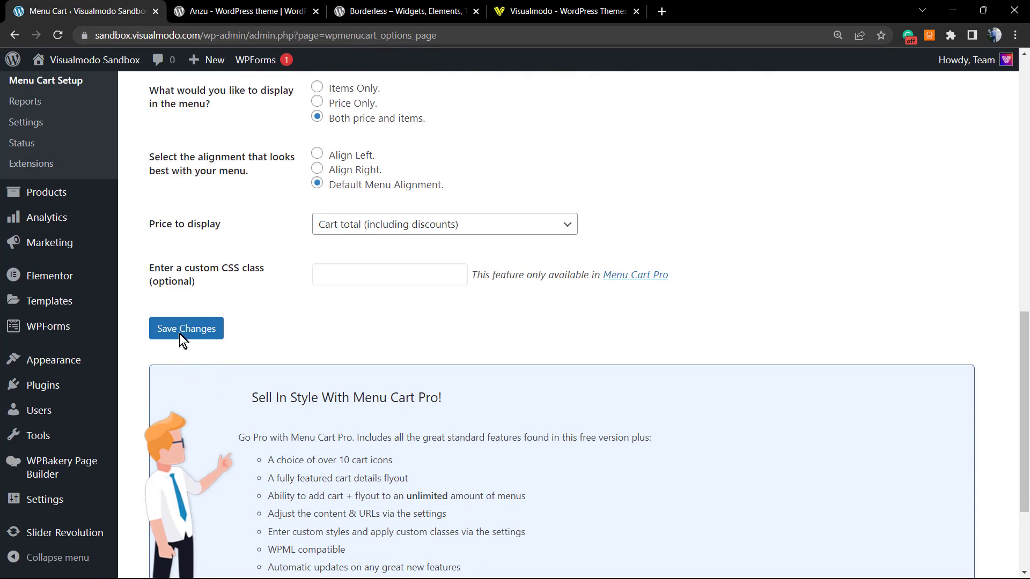
{"action": "left_click", "coordinate": [179, 332]}
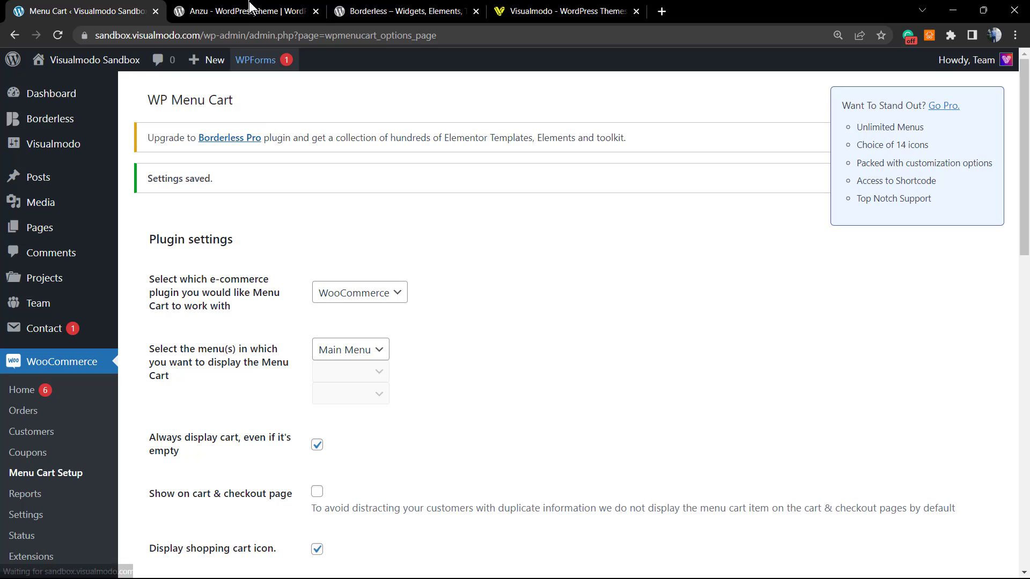
Open the live site in a new tab and go to its Shop page.
{"action": "mouse_move", "coordinate": [84, 70]}
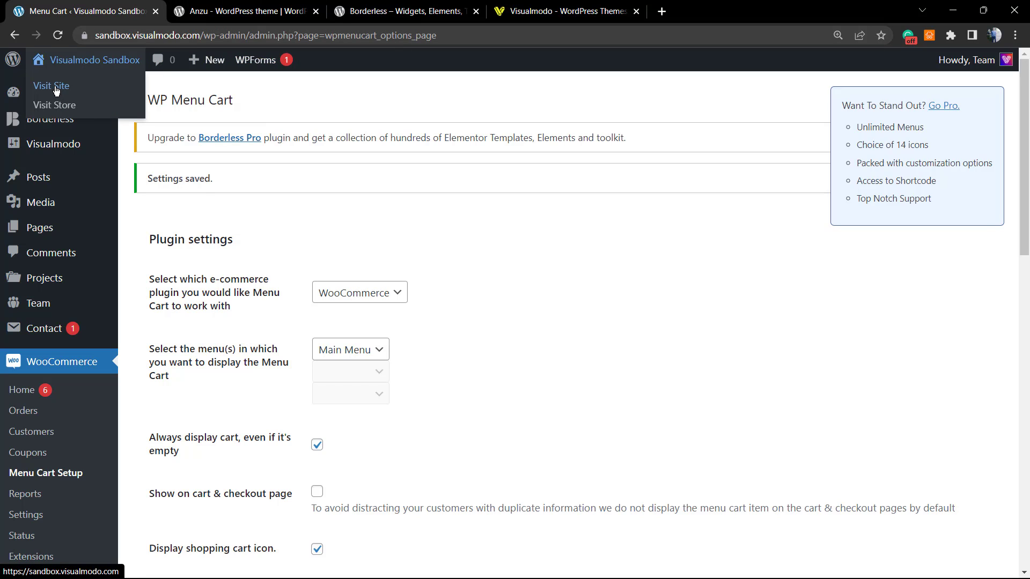
{"action": "right_click", "coordinate": [56, 90]}
{"action": "left_click", "coordinate": [69, 98]}
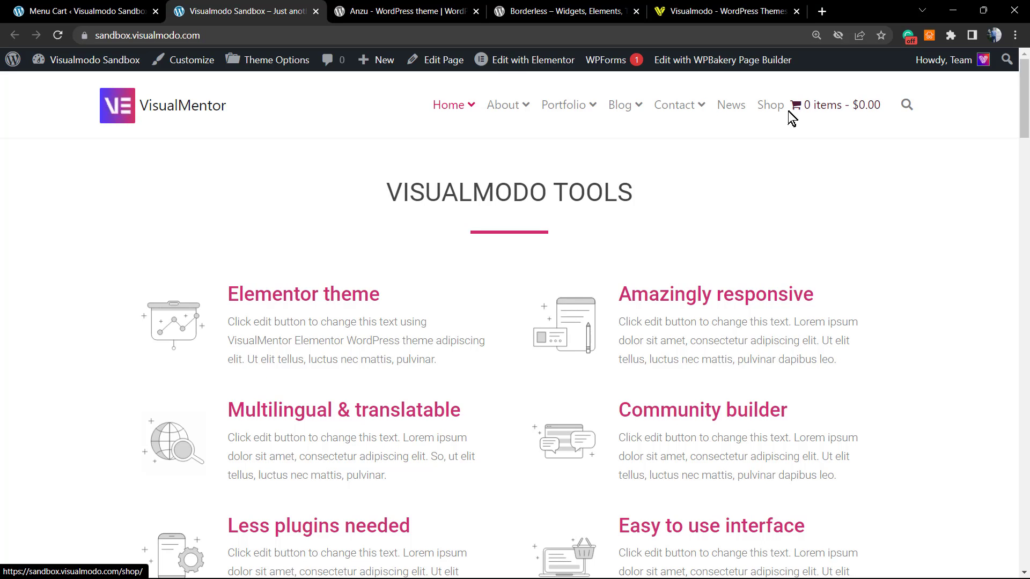
{"action": "left_click", "coordinate": [769, 112]}
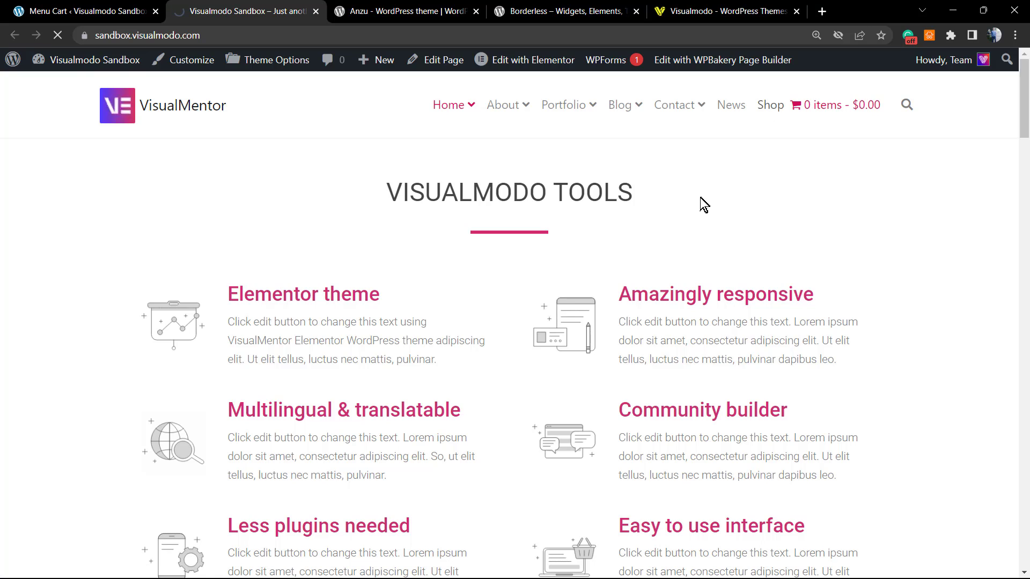
Add the Beanie and Cap to the cart, then open the '3 items - $49.00' Cart page.
{"action": "scroll", "coordinate": [422, 295], "scroll_direction": "down", "scroll_amount": 3}
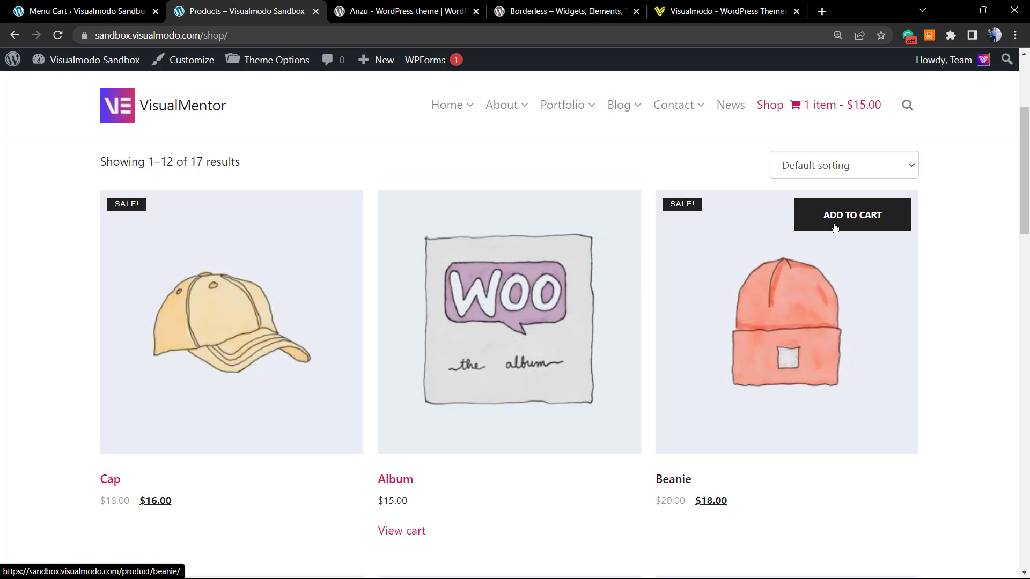
{"action": "left_click", "coordinate": [837, 225]}
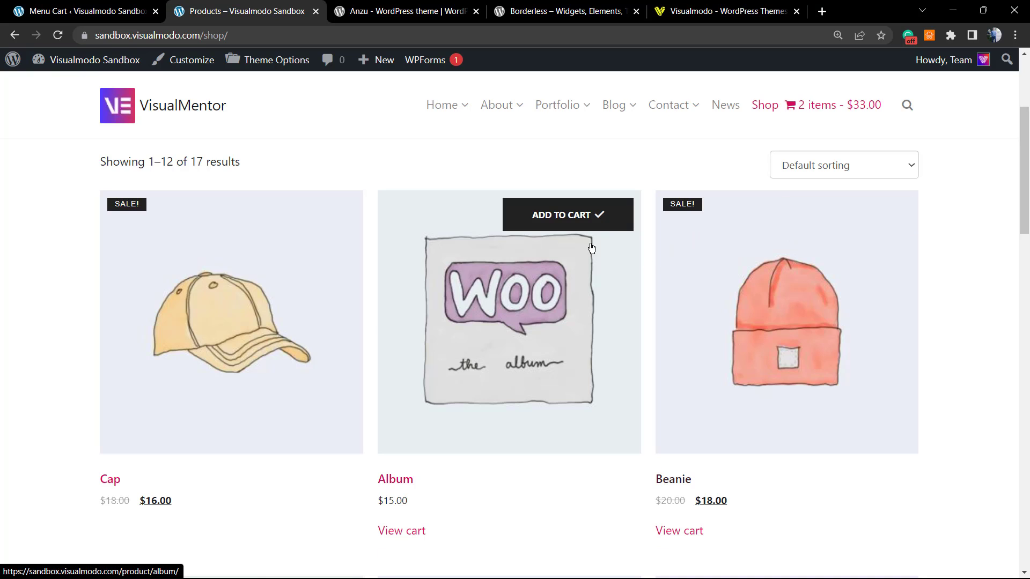
{"action": "left_click", "coordinate": [284, 214]}
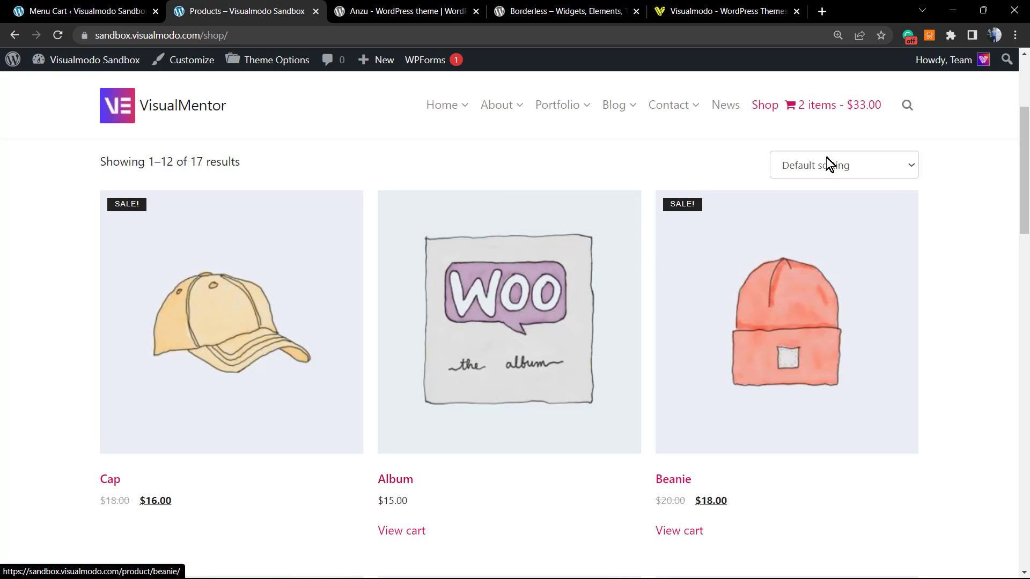
{"action": "left_click", "coordinate": [852, 110]}
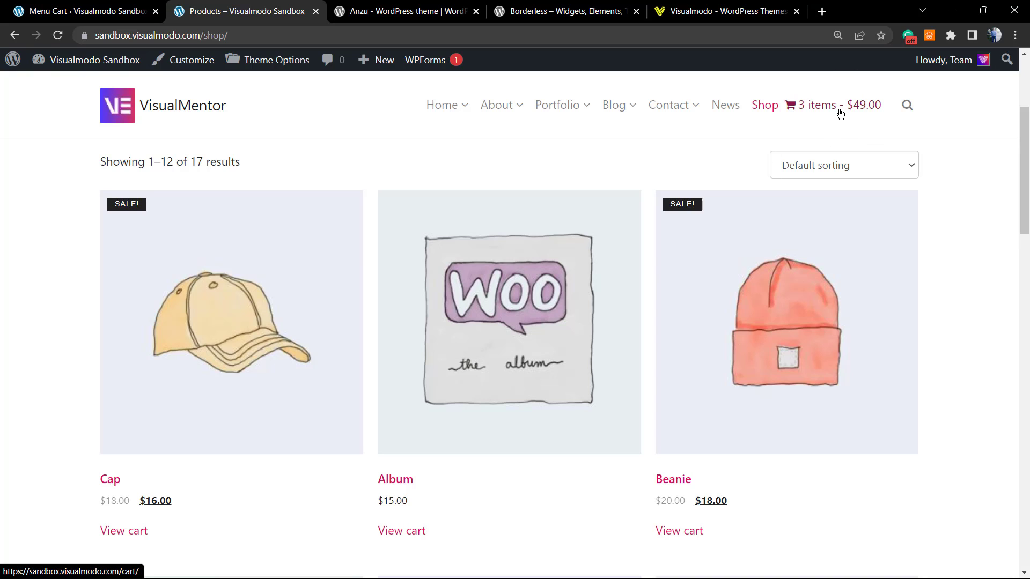
{"action": "left_click", "coordinate": [841, 108]}
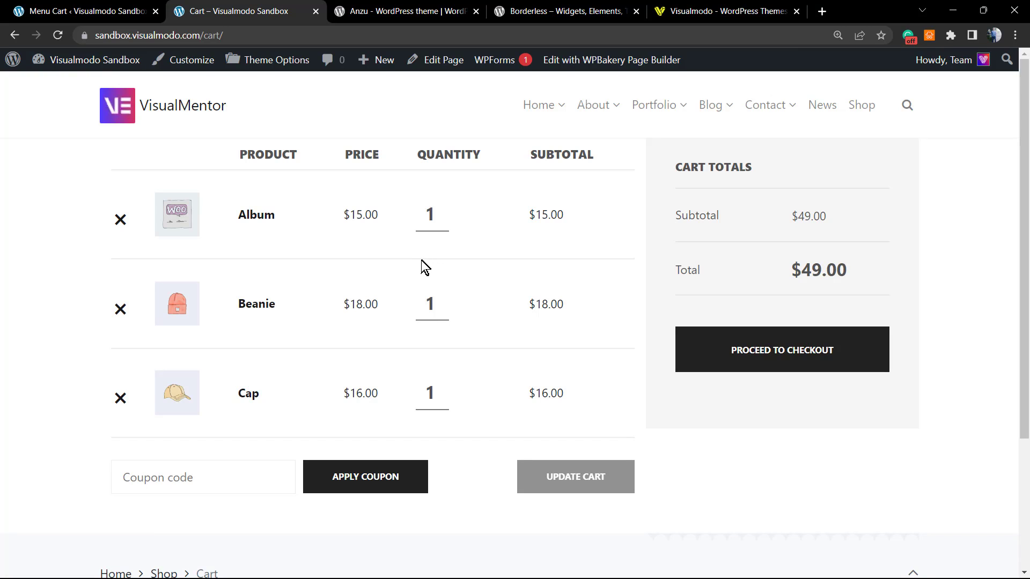
Recheck the Menu Cart settings tab, return to the cart, then switch to the Anzu theme page.
{"action": "left_click", "coordinate": [906, 107]}
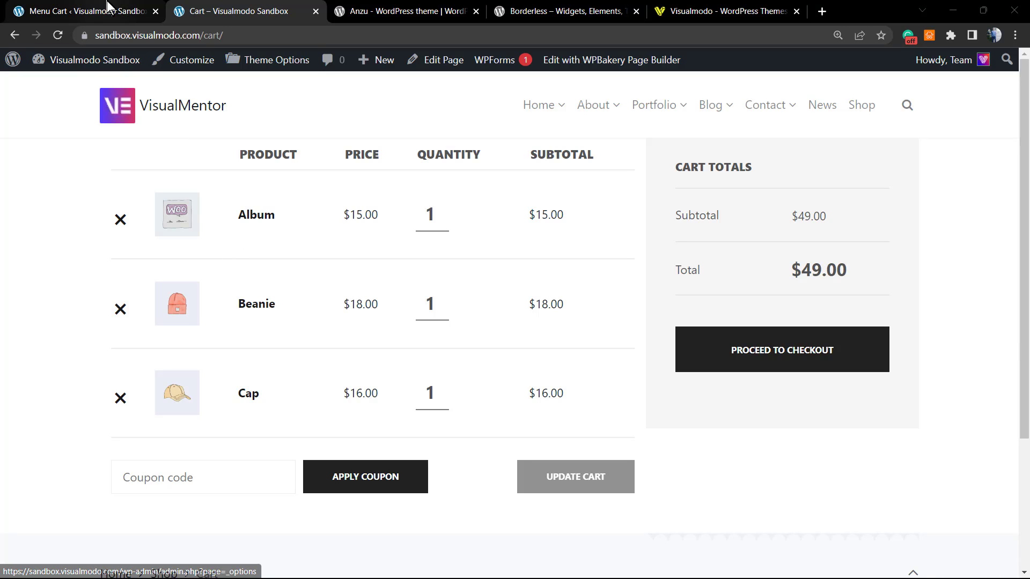
{"action": "key", "text": "ctrl+shift+Tab"}
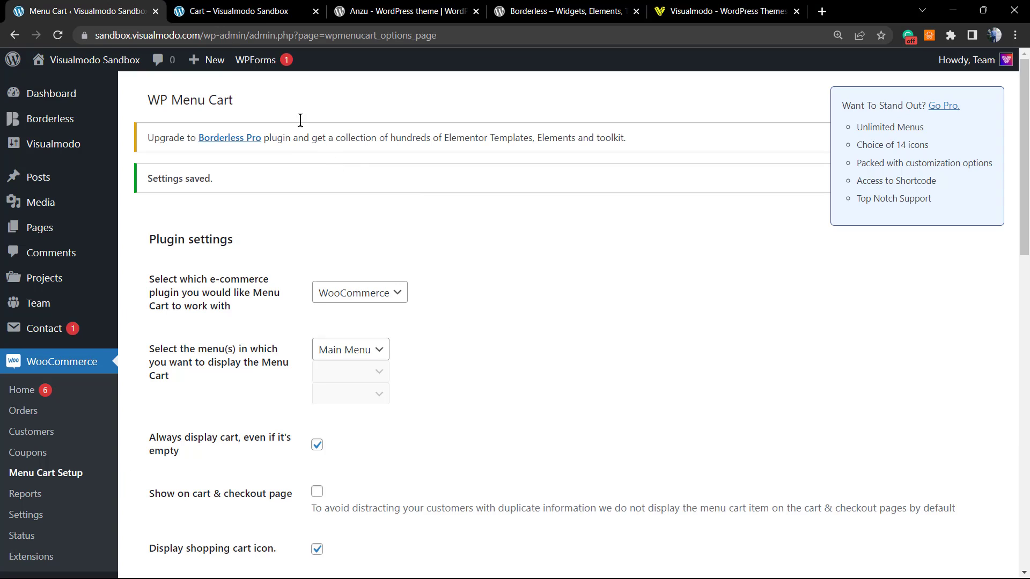
{"action": "left_click", "coordinate": [268, 10]}
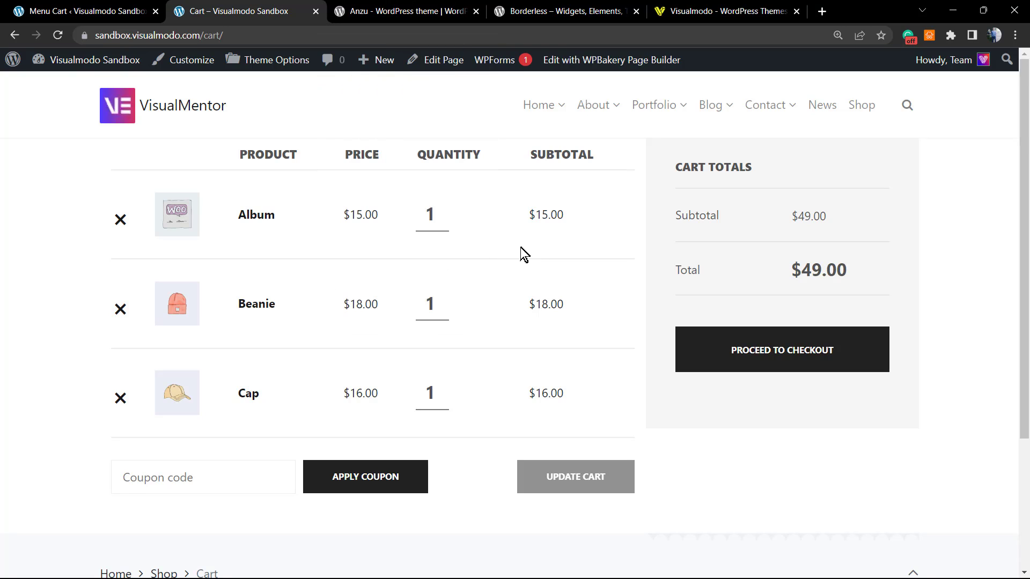
{"action": "left_click", "coordinate": [445, 12]}
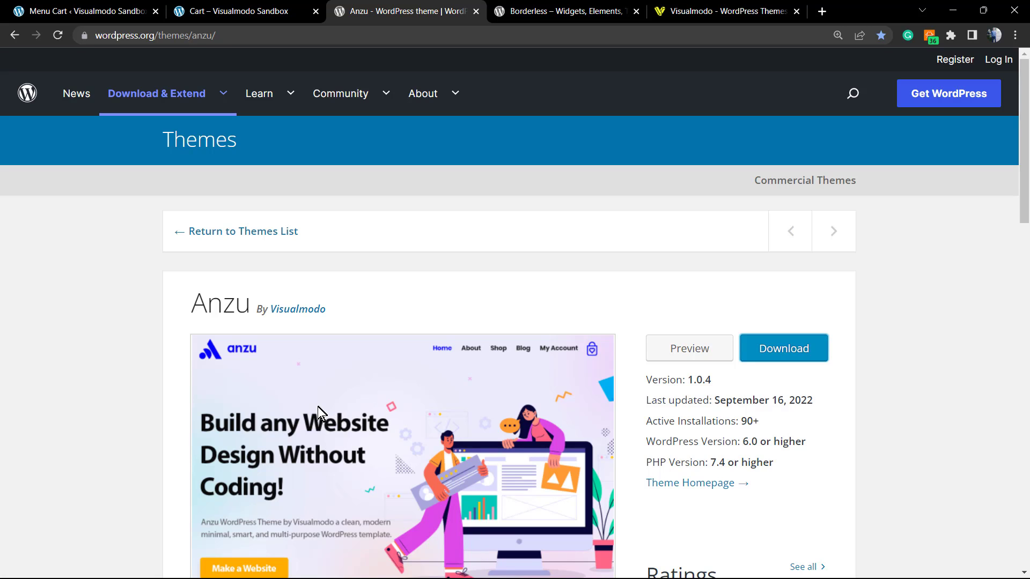
Highlight the 'Anzu' theme name, then switch to the Borderless plugin page.
{"action": "double_click", "coordinate": [211, 302]}
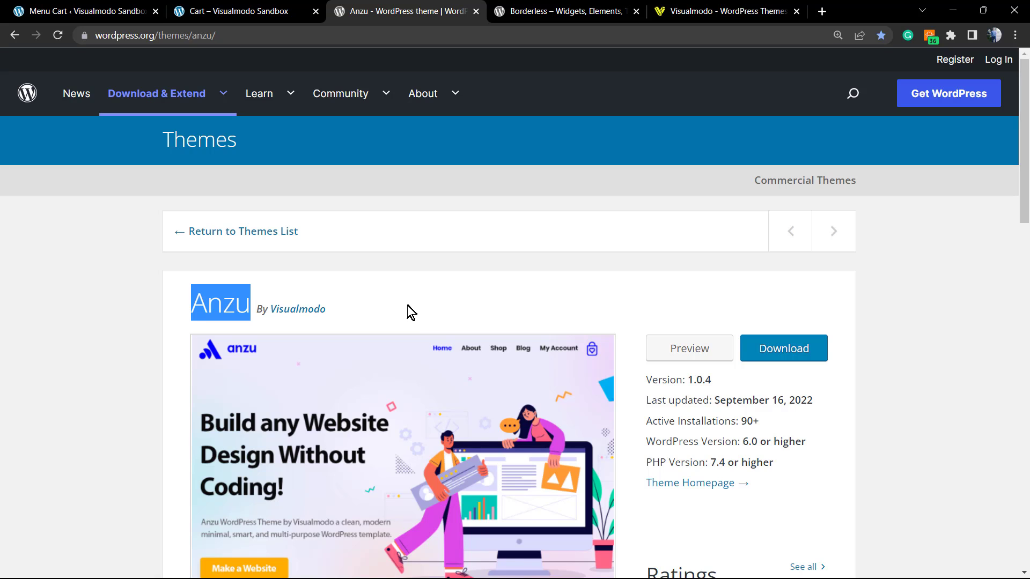
{"action": "left_click", "coordinate": [540, 9]}
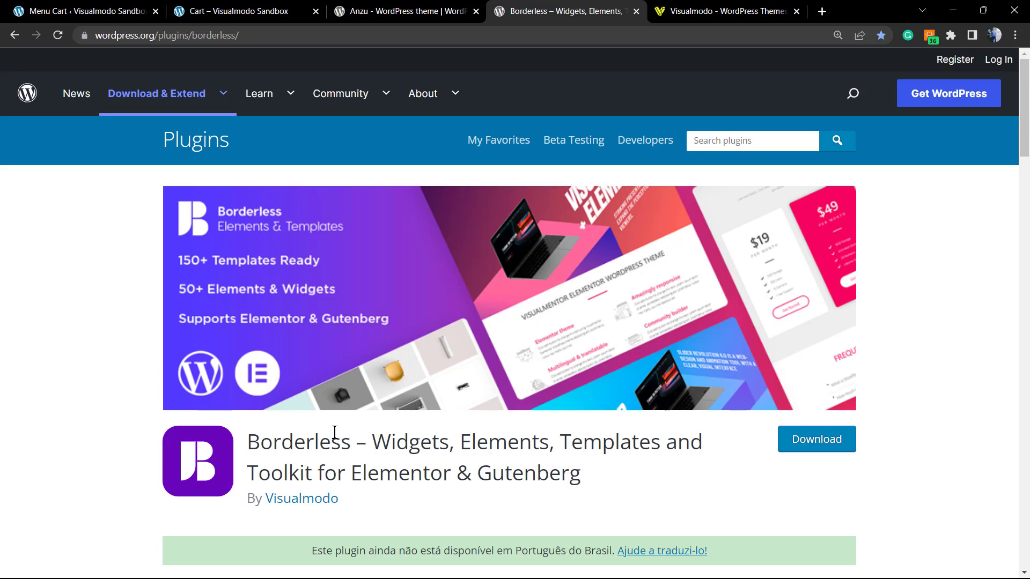
Highlight the Borderless plugin name, then switch to the 'Visualmodo - WordPress Themes' tab.
{"action": "double_click", "coordinate": [301, 444]}
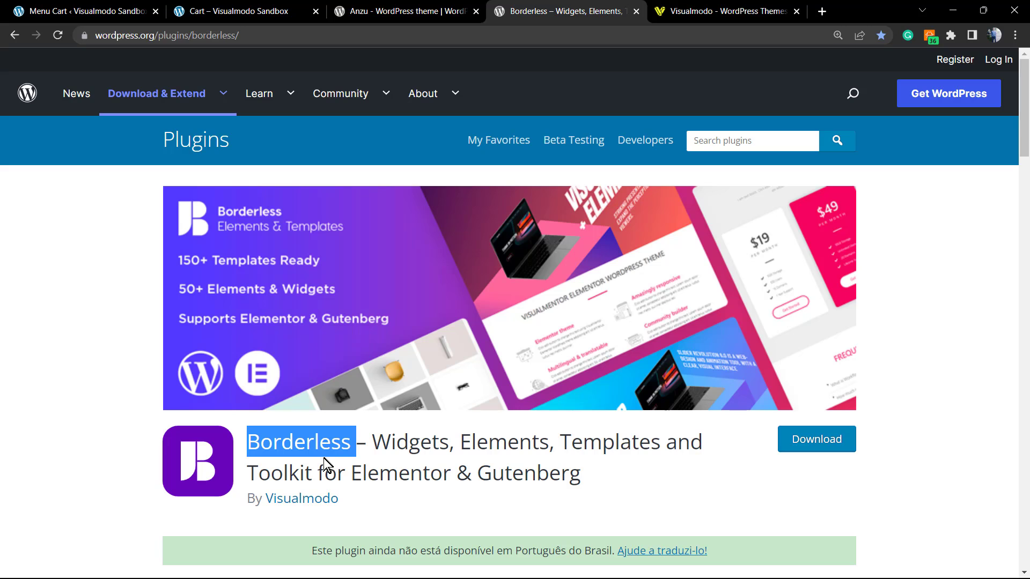
{"action": "left_click", "coordinate": [705, 9]}
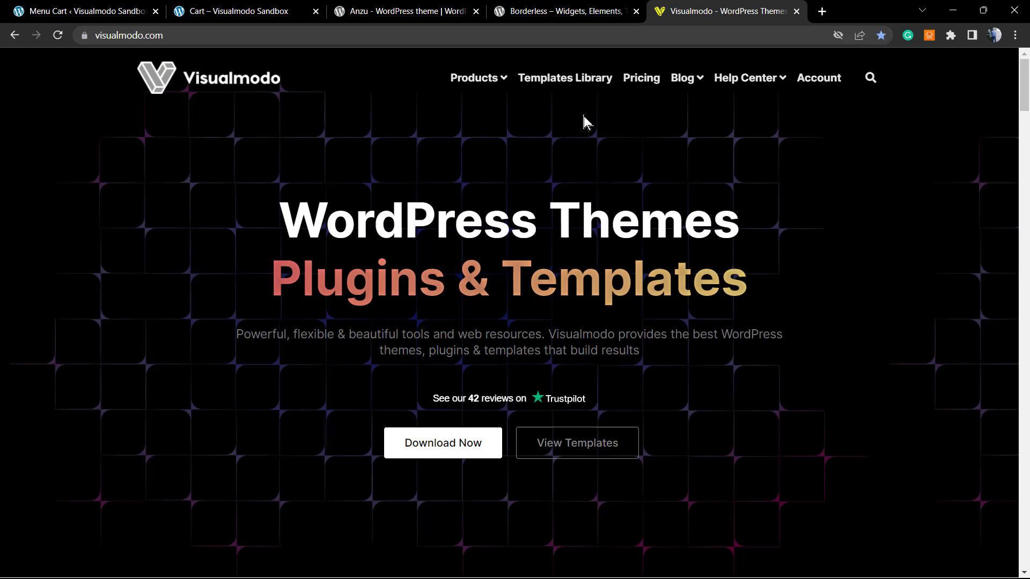
Open Visualmodo's Templates Library and browse templates like Mechanic, Electrician, Dentist and Winery.
{"action": "left_click", "coordinate": [567, 86]}
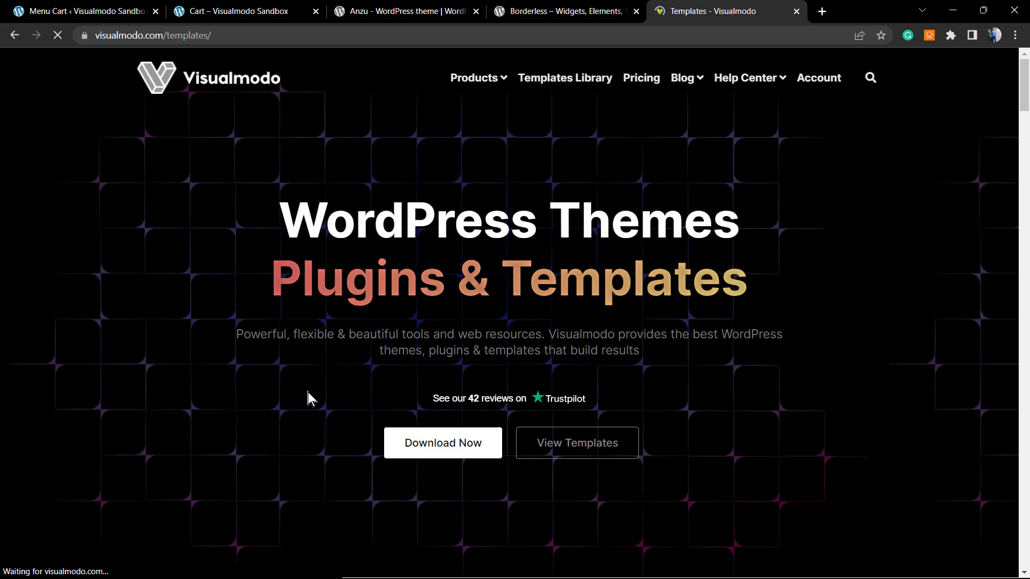
{"action": "scroll", "coordinate": [313, 395], "scroll_direction": "down", "scroll_amount": 1}
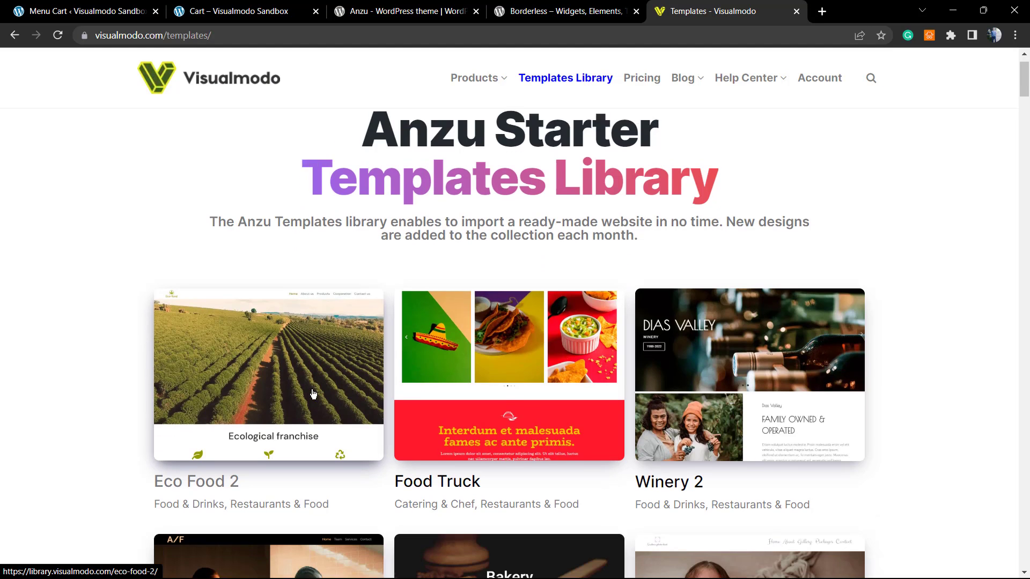
{"action": "scroll", "coordinate": [314, 395], "scroll_direction": "down", "scroll_amount": 13}
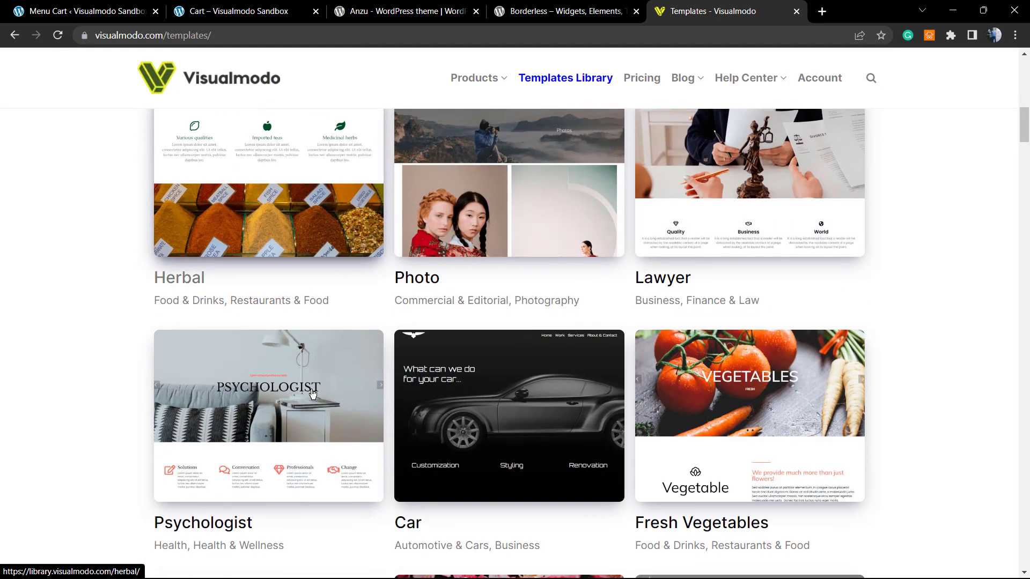
{"action": "scroll", "coordinate": [313, 394], "scroll_direction": "down", "scroll_amount": 16}
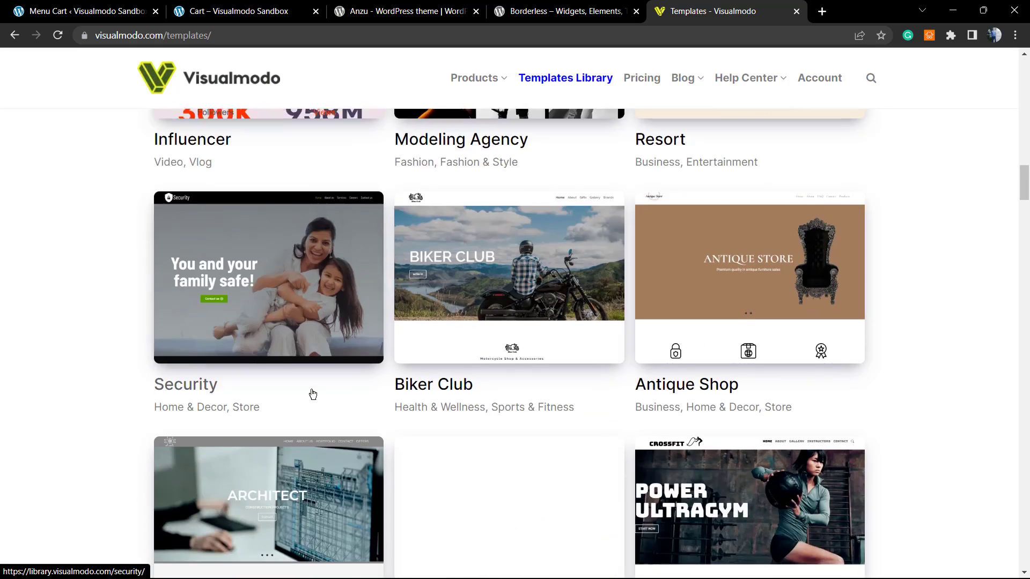
{"action": "scroll", "coordinate": [313, 395], "scroll_direction": "down", "scroll_amount": 15}
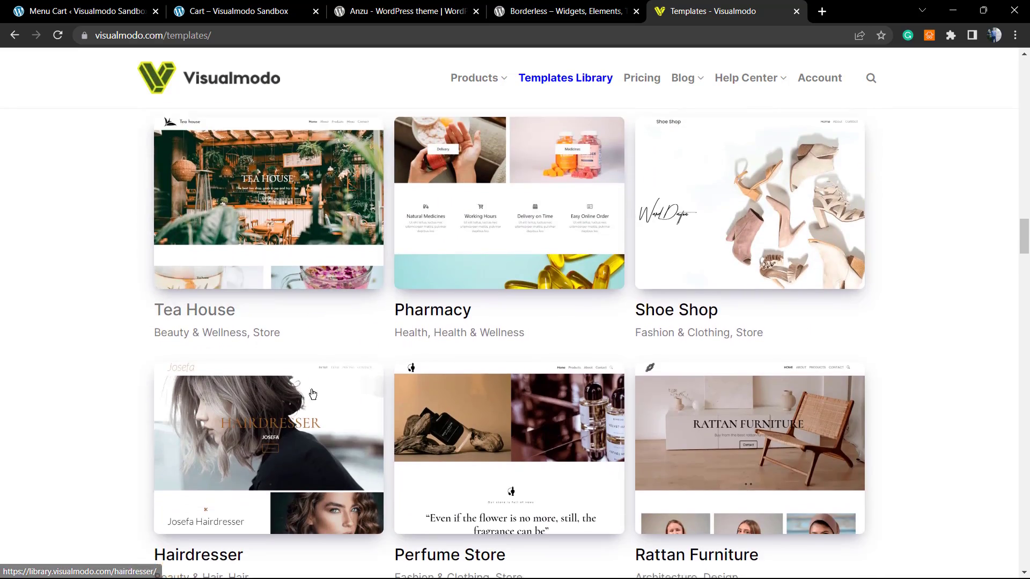
{"action": "scroll", "coordinate": [313, 394], "scroll_direction": "down", "scroll_amount": 12}
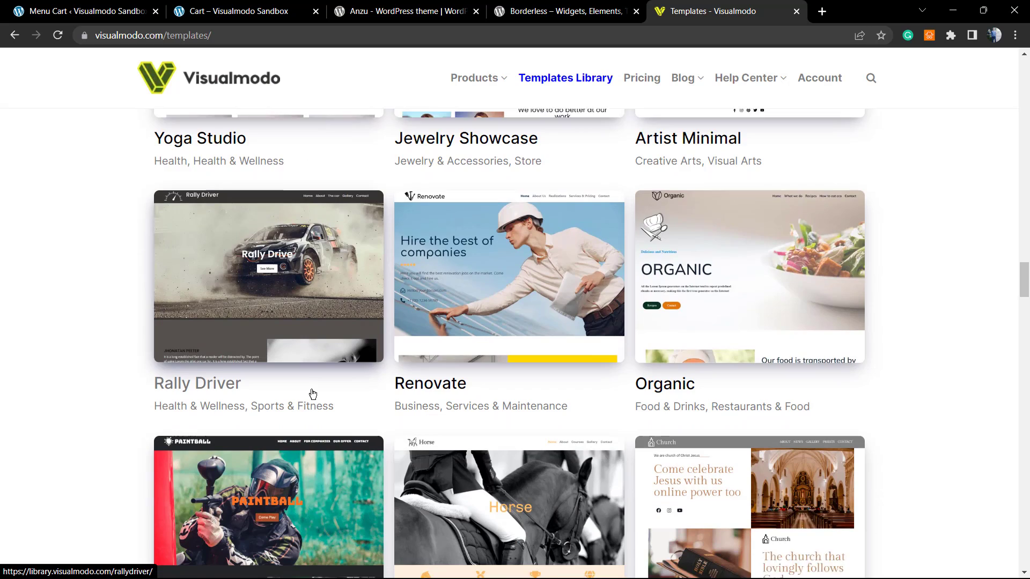
{"action": "scroll", "coordinate": [313, 394], "scroll_direction": "down", "scroll_amount": 10}
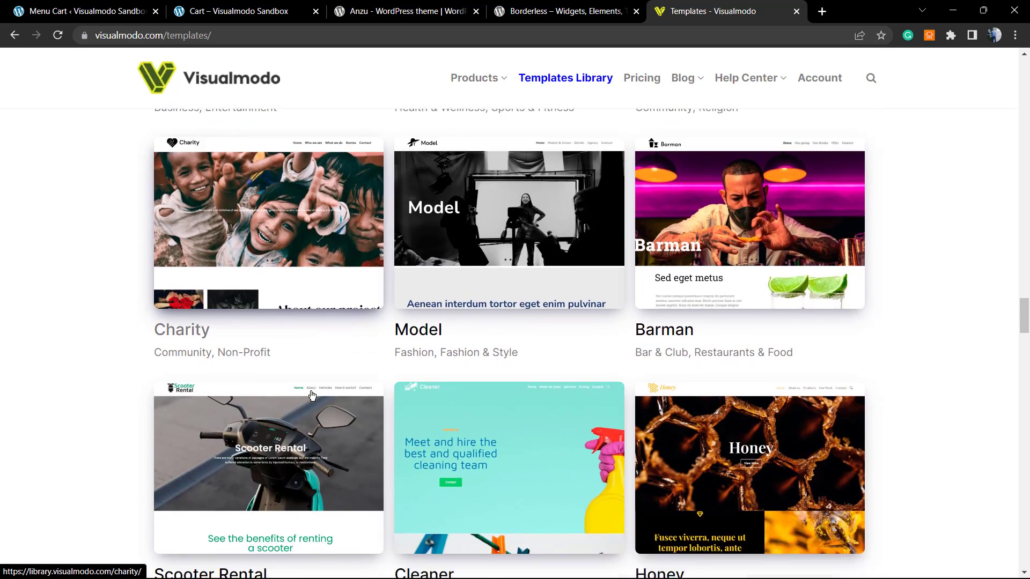
{"action": "scroll", "coordinate": [313, 396], "scroll_direction": "down", "scroll_amount": 10}
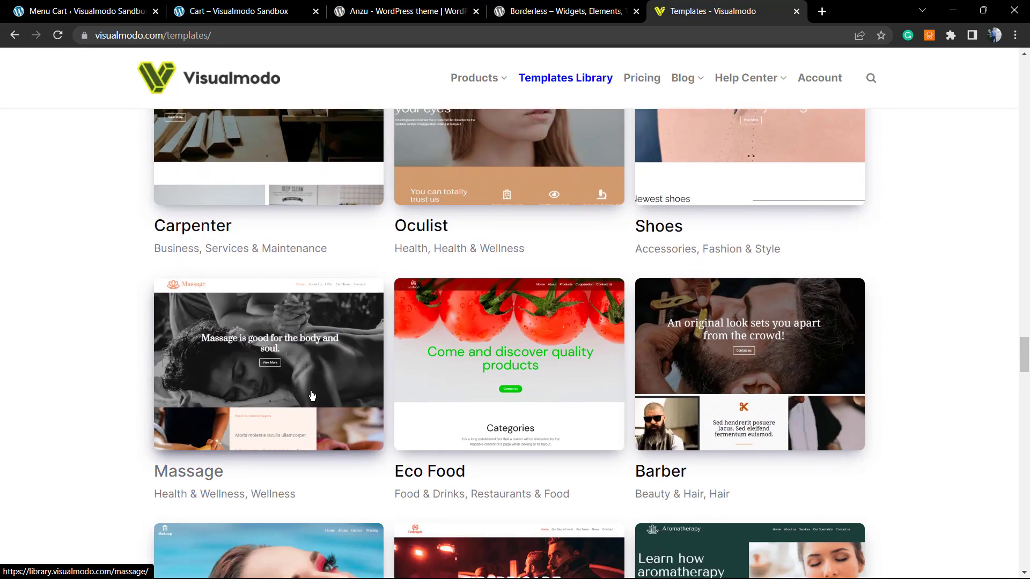
{"action": "scroll", "coordinate": [312, 396], "scroll_direction": "down", "scroll_amount": 10}
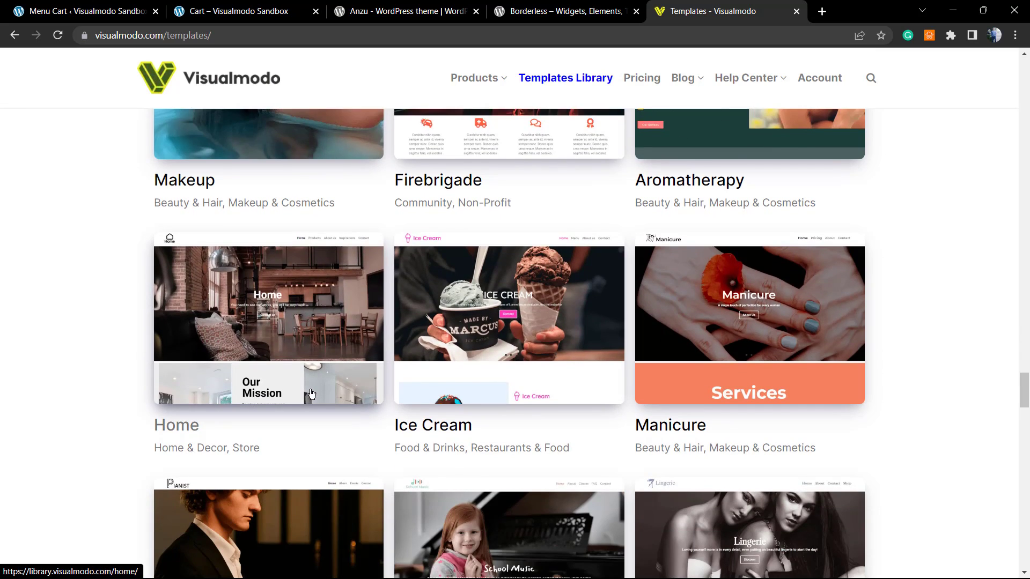
{"action": "scroll", "coordinate": [312, 395], "scroll_direction": "down", "scroll_amount": 1}
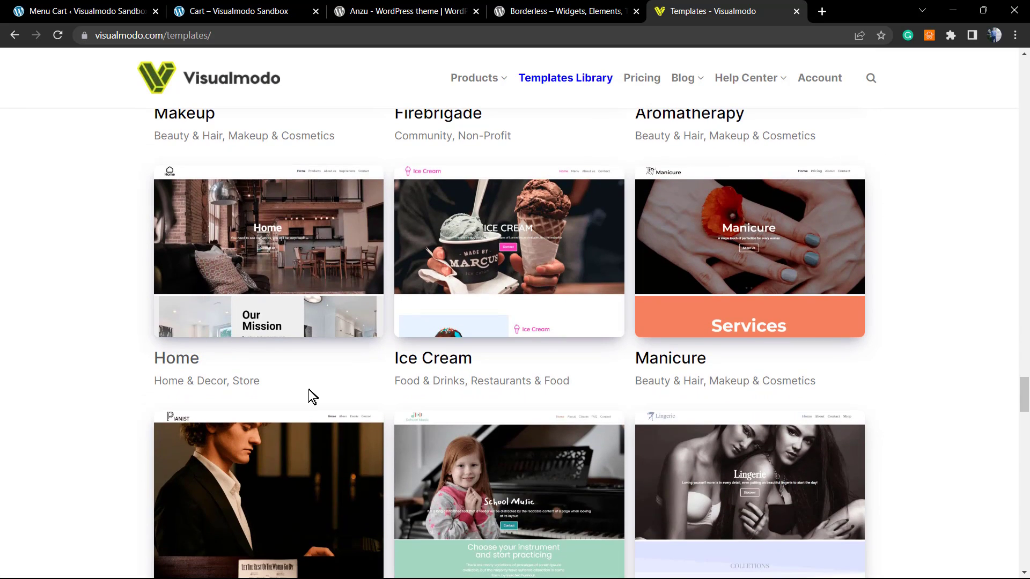
{"action": "scroll", "coordinate": [309, 395], "scroll_direction": "down", "scroll_amount": 7}
{"action": "scroll", "coordinate": [310, 394], "scroll_direction": "down", "scroll_amount": 9}
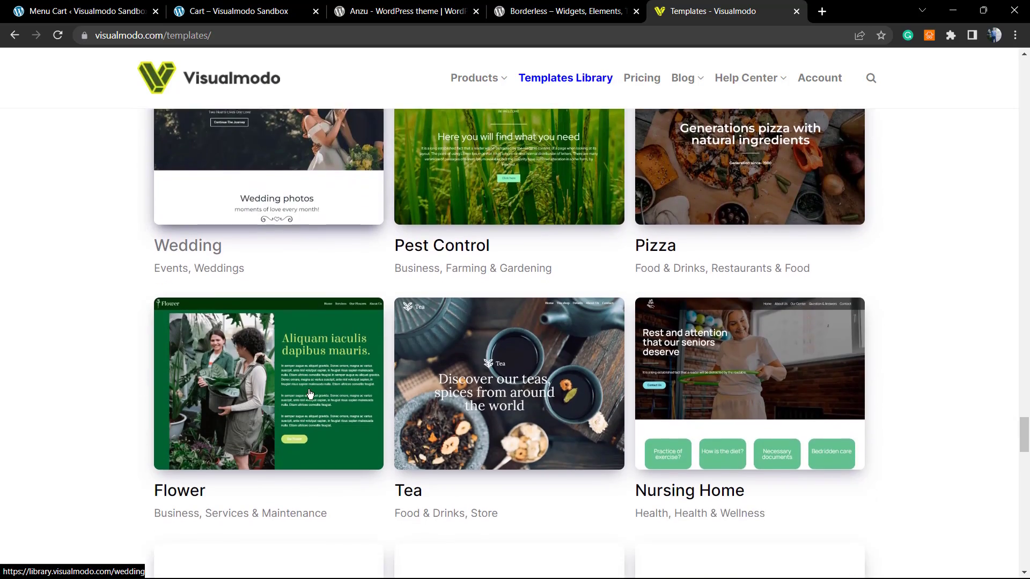
{"action": "scroll", "coordinate": [309, 391], "scroll_direction": "down", "scroll_amount": 4}
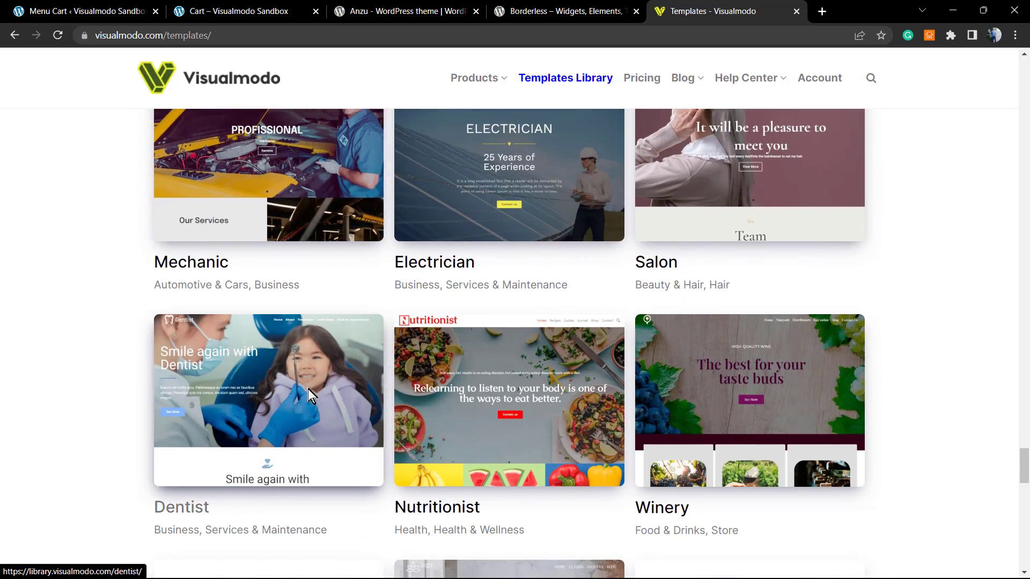